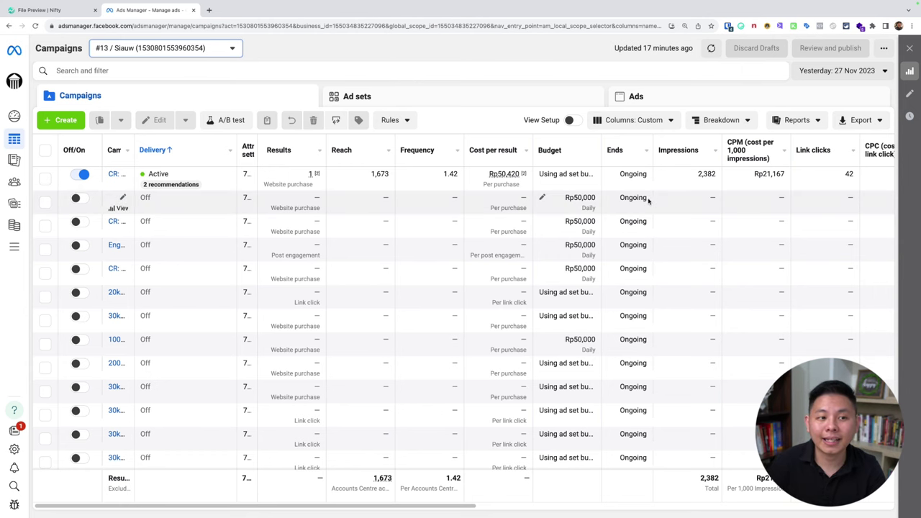
- Create a new auction campaign with the Traffic objective
{"action": "left_click", "coordinate": [80, 121]}
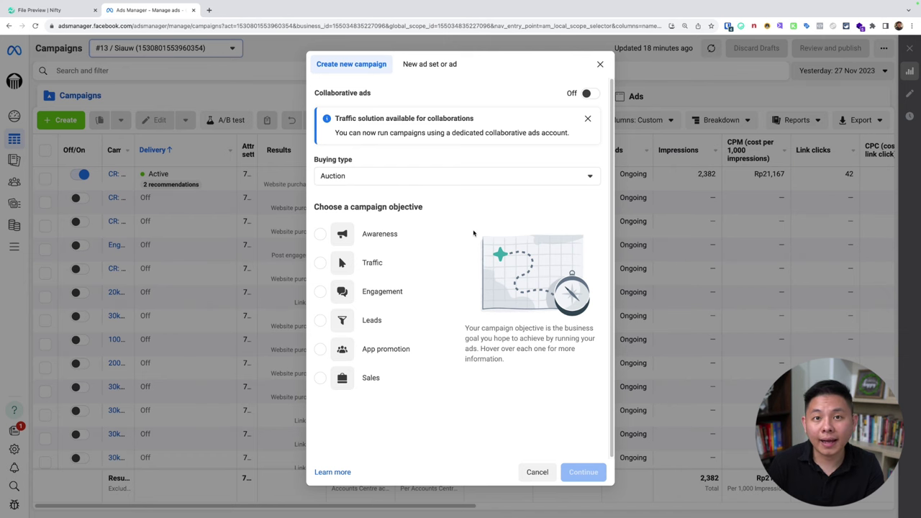
{"action": "mouse_move", "coordinate": [445, 308]}
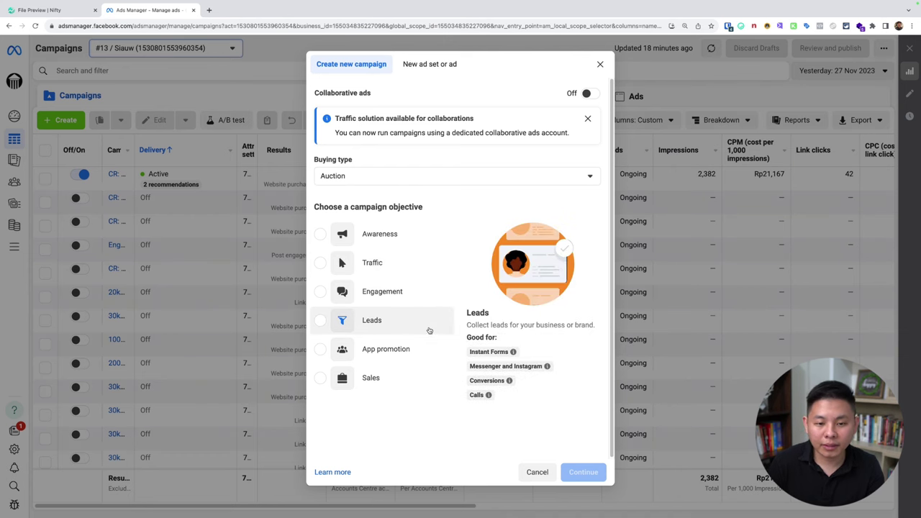
{"action": "mouse_move", "coordinate": [446, 265]}
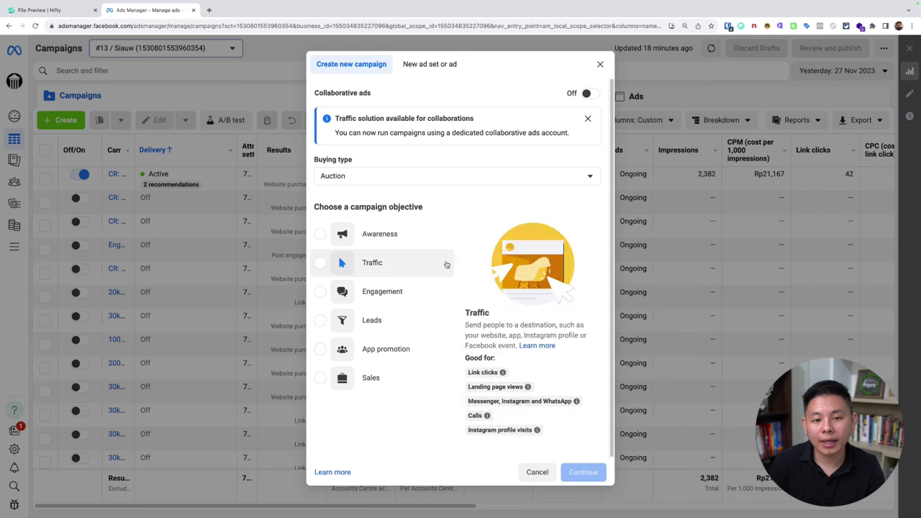
{"action": "left_click", "coordinate": [427, 266]}
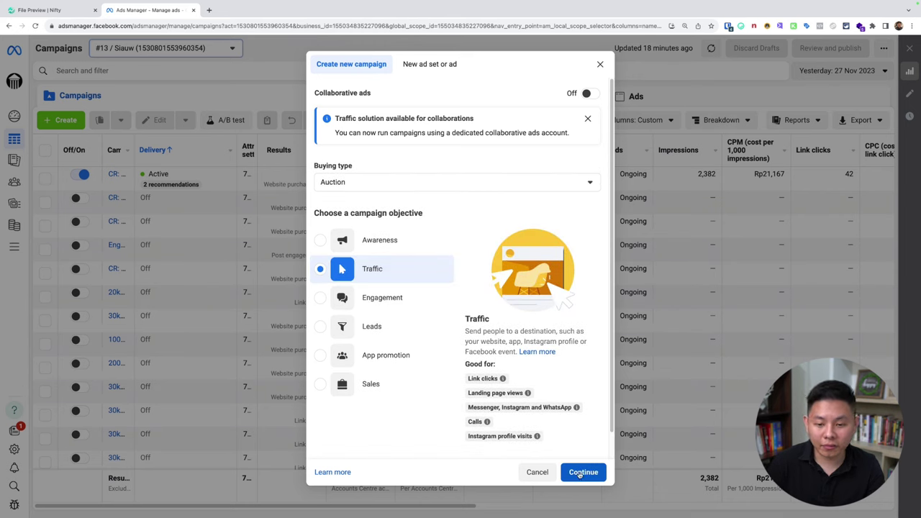
{"action": "left_click", "coordinate": [580, 475]}
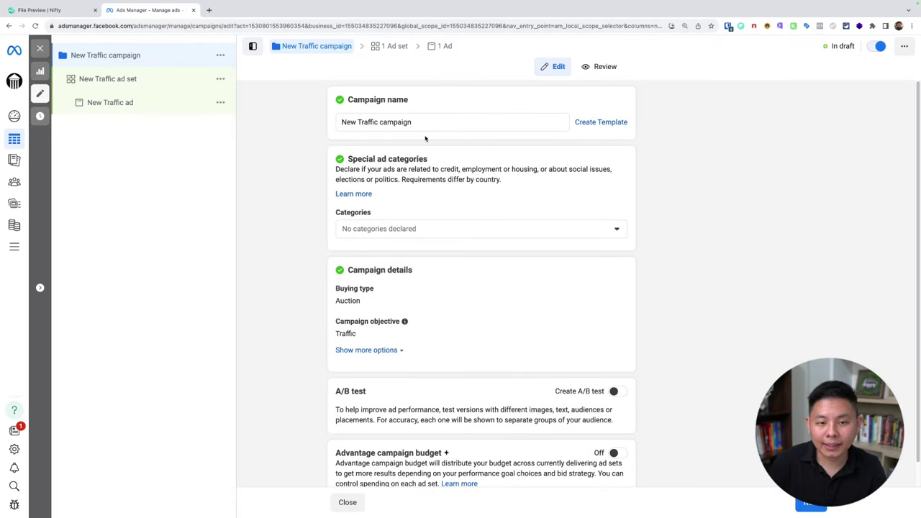
- Turn on the Advantage campaign budget for the new campaign and expand its additional budget options
{"action": "scroll", "coordinate": [569, 276], "scroll_direction": "down", "scroll_amount": 1}
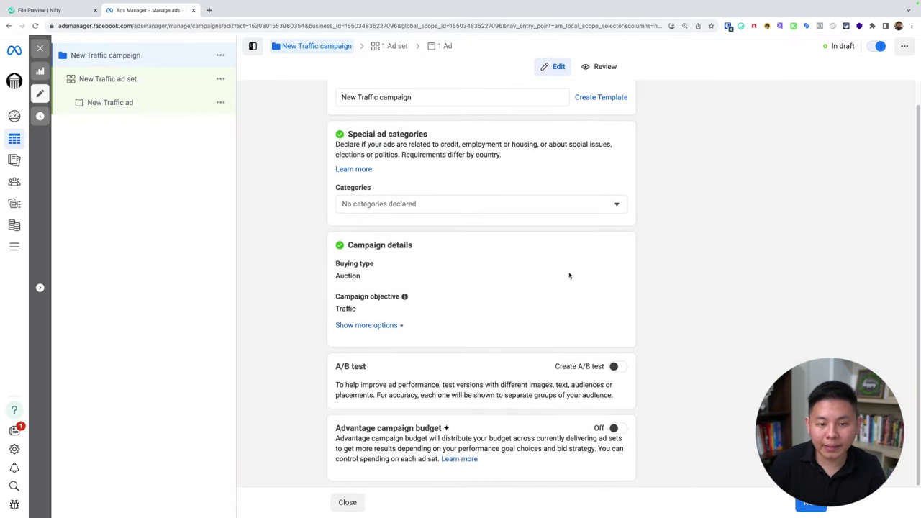
{"action": "left_click", "coordinate": [617, 429]}
{"action": "scroll", "coordinate": [531, 268], "scroll_direction": "down", "scroll_amount": 3}
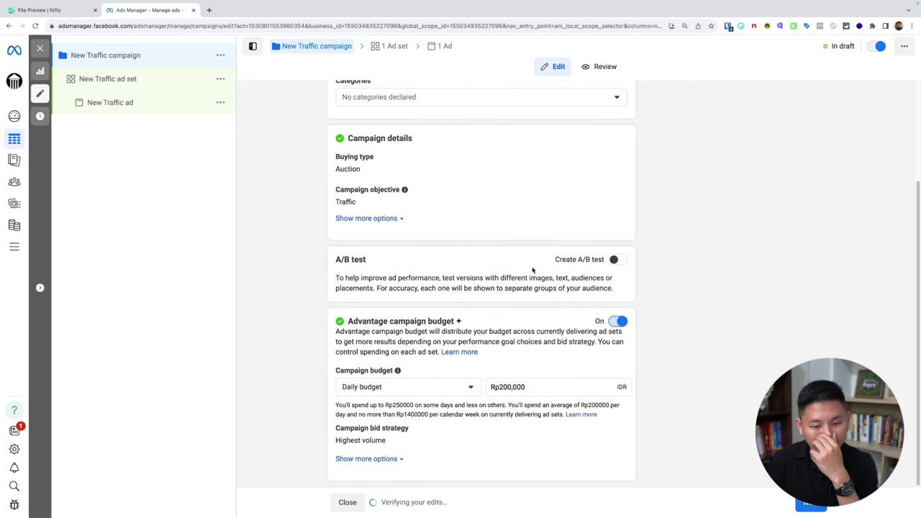
{"action": "left_click", "coordinate": [405, 458]}
{"action": "scroll", "coordinate": [439, 340], "scroll_direction": "down", "scroll_amount": 1}
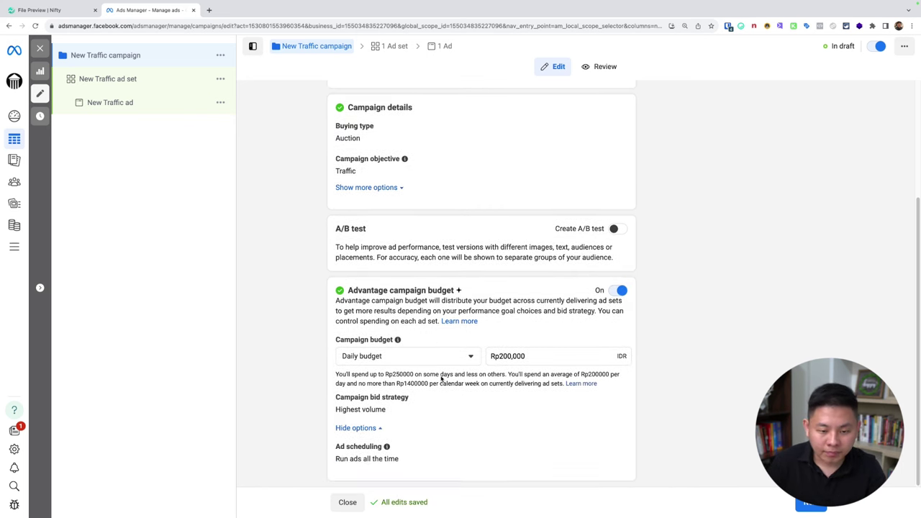
- Change the campaign budget type to Lifetime budget
{"action": "scroll", "coordinate": [524, 259], "scroll_direction": "up", "scroll_amount": 5}
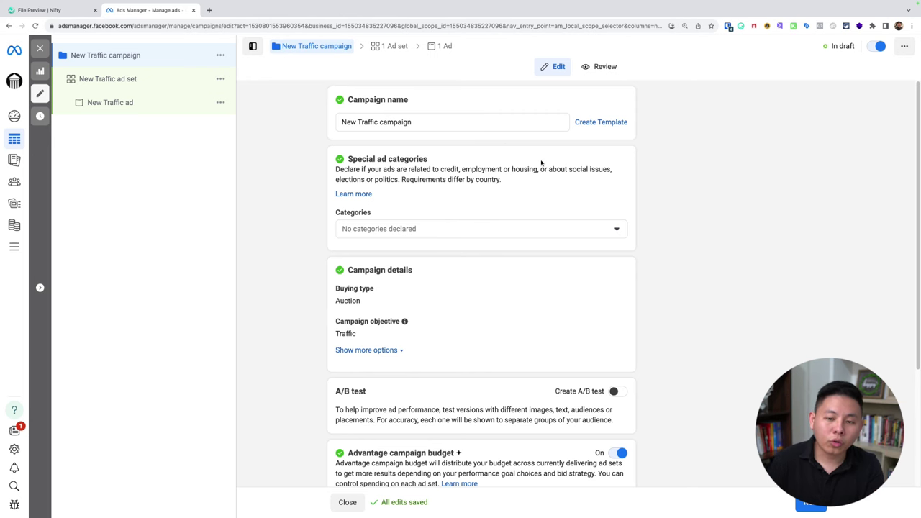
{"action": "scroll", "coordinate": [541, 163], "scroll_direction": "down", "scroll_amount": 3}
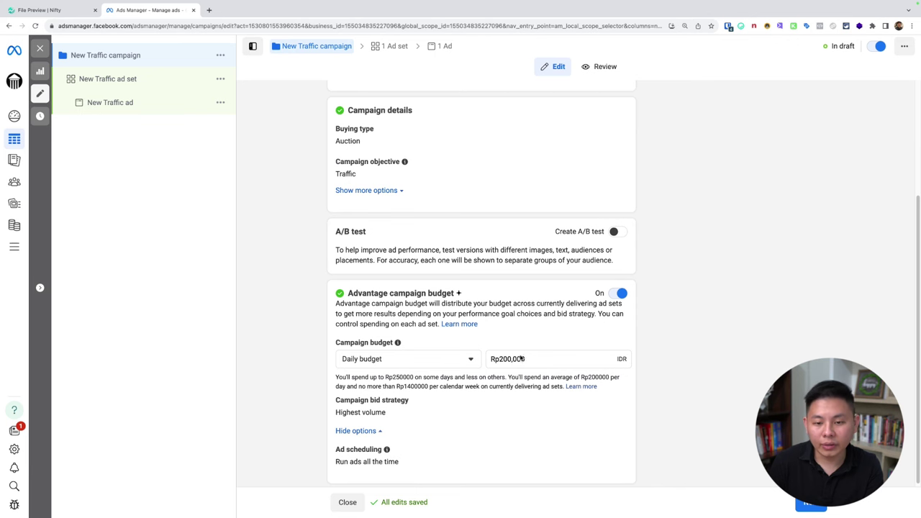
{"action": "scroll", "coordinate": [529, 451], "scroll_direction": "down", "scroll_amount": 1}
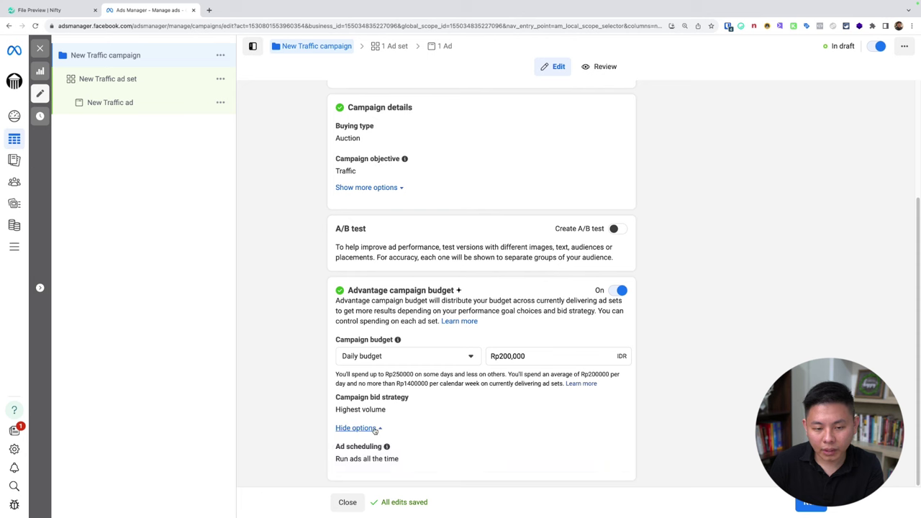
{"action": "left_click", "coordinate": [438, 355]}
{"action": "left_click", "coordinate": [438, 356]}
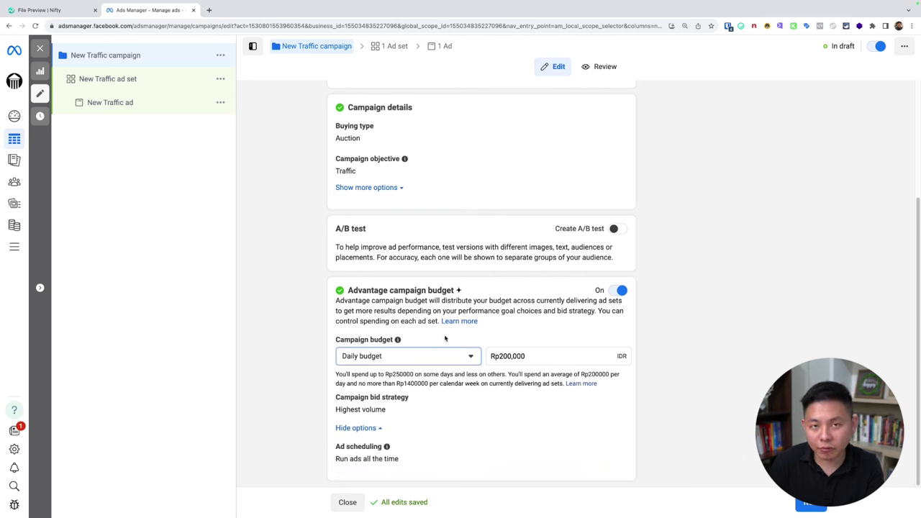
{"action": "left_click", "coordinate": [416, 354]}
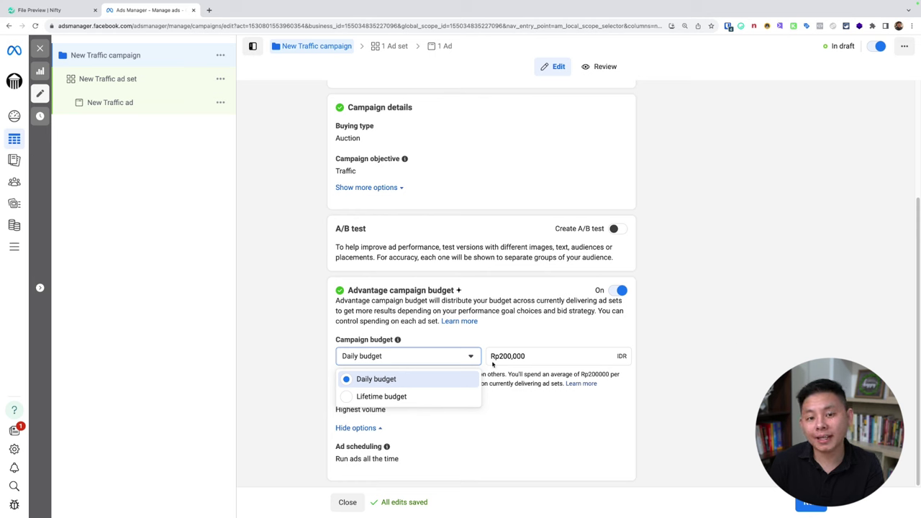
{"action": "left_click", "coordinate": [422, 396]}
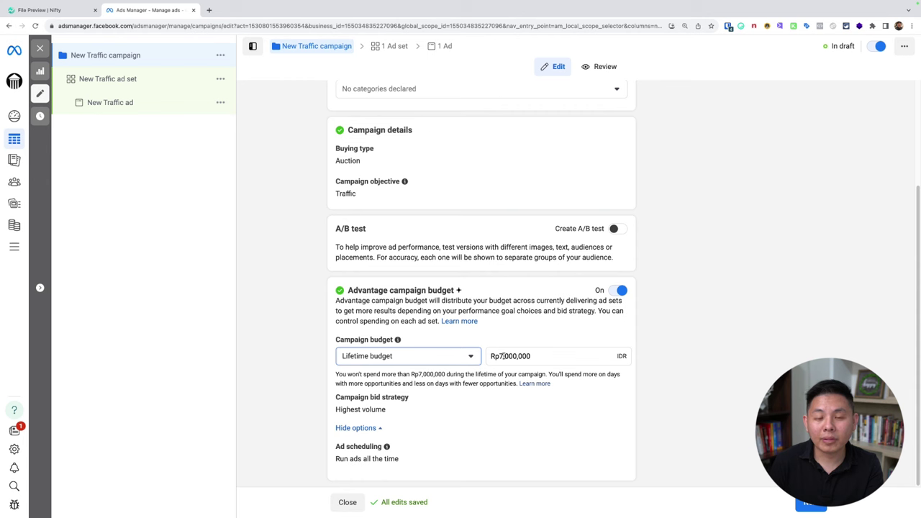
- Set the campaign's lifetime budget to Rp10,000,000
{"action": "left_click", "coordinate": [503, 355]}
{"action": "key", "text": "BackSpace"}
{"action": "type", "text": "1"}
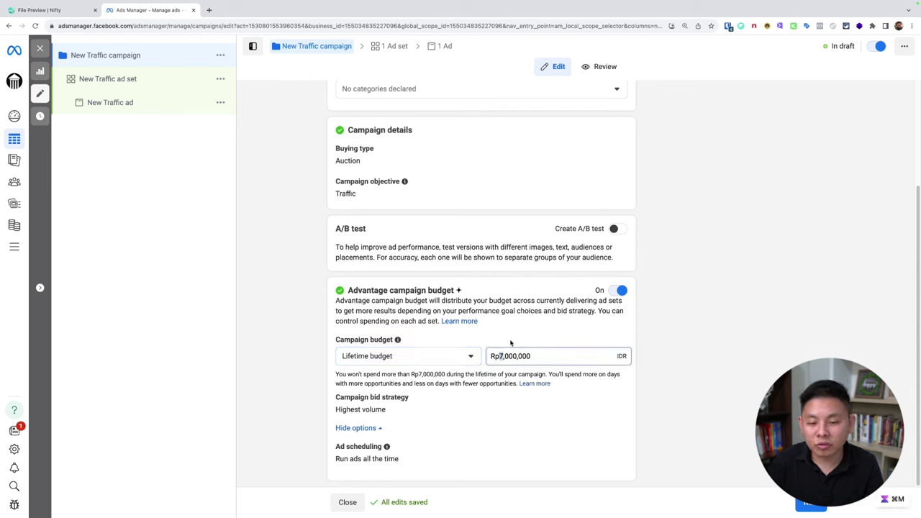
{"action": "left_click", "coordinate": [520, 334]}
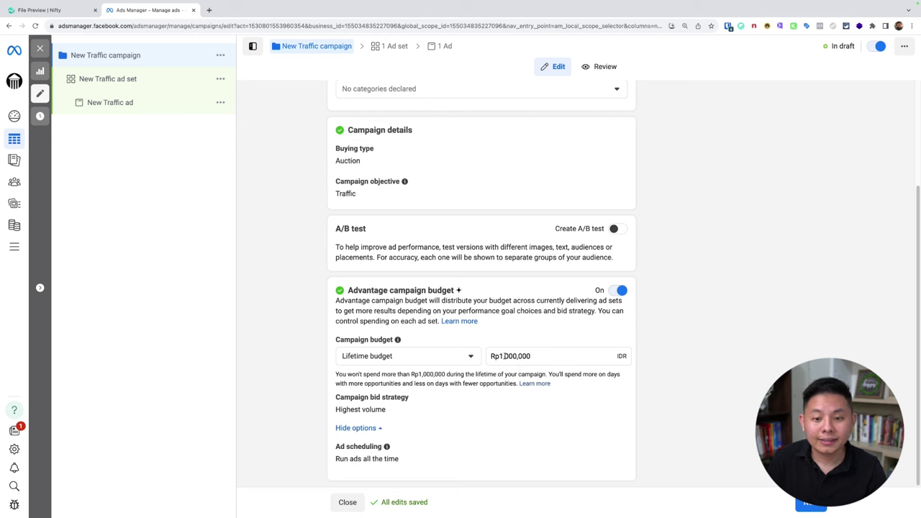
{"action": "left_click", "coordinate": [506, 356]}
{"action": "type", "text": "0"}
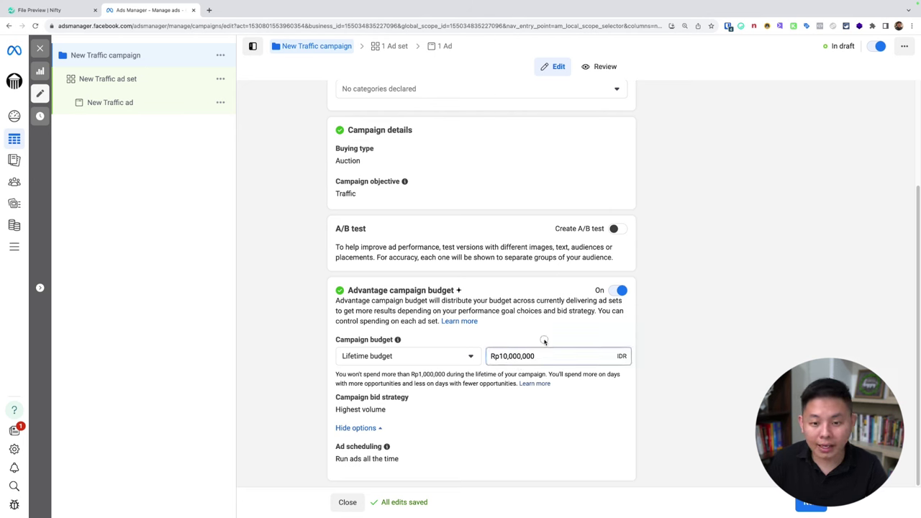
{"action": "left_click", "coordinate": [545, 341]}
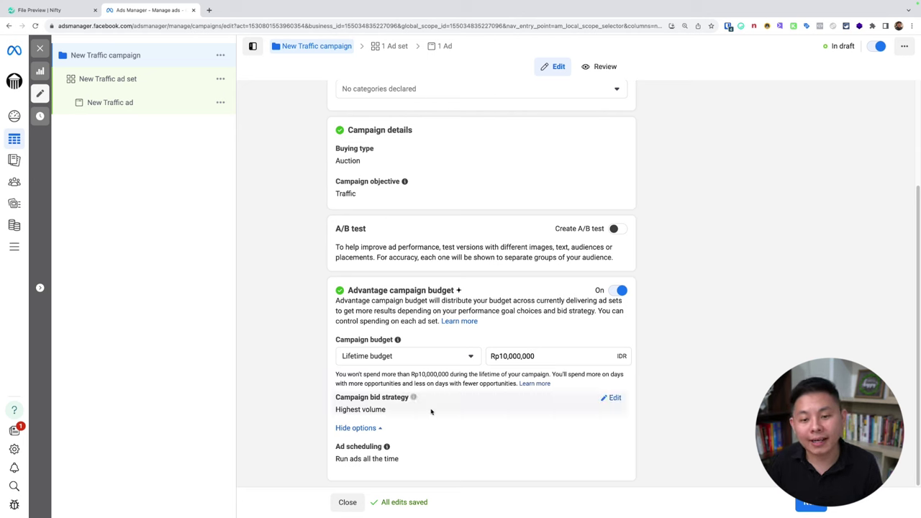
- Write a text annotation beside the campaign details reading "Senin: Rp200.000" and "Selasa: Rp250.000" on separate lines
{"action": "key", "text": "ctrl+shift+a"}
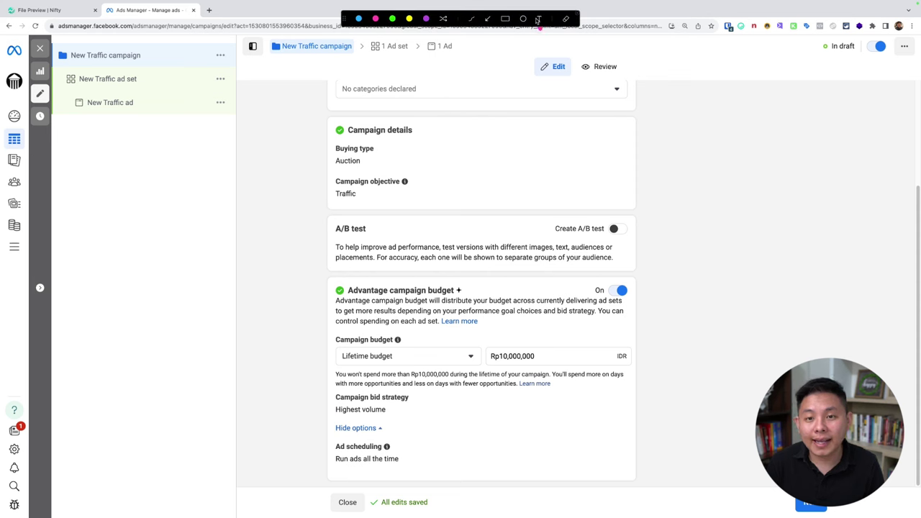
{"action": "left_click", "coordinate": [657, 130]}
{"action": "type", "text": "Senin:"}
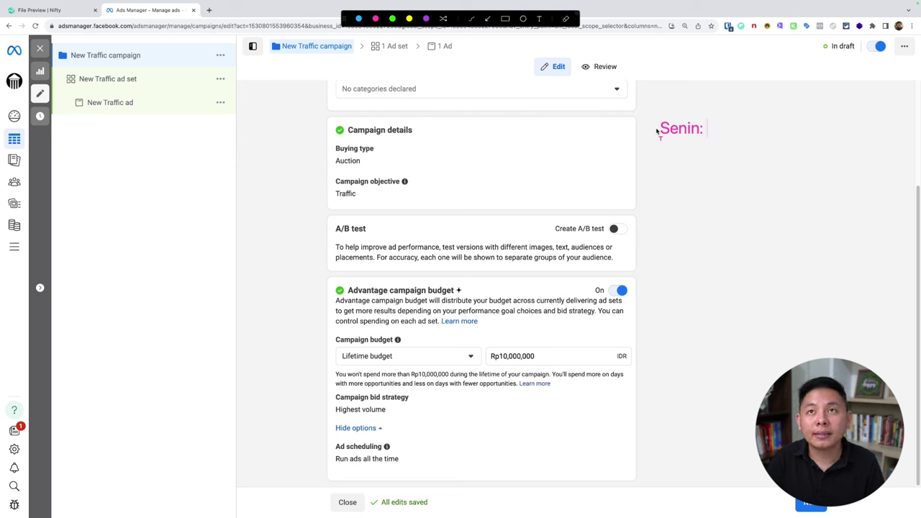
{"action": "type", "text": " Rp200.000"}
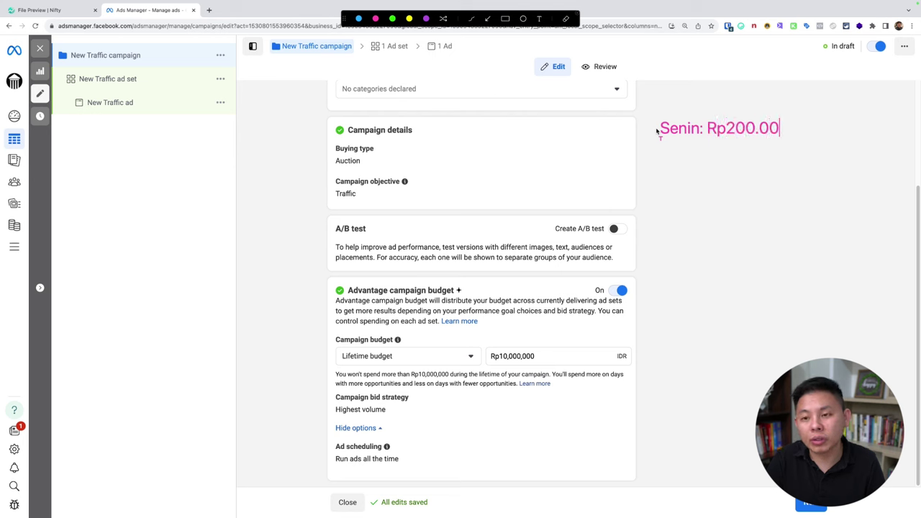
{"action": "key", "text": "Return"}
{"action": "type", "text": "Selasa: "}
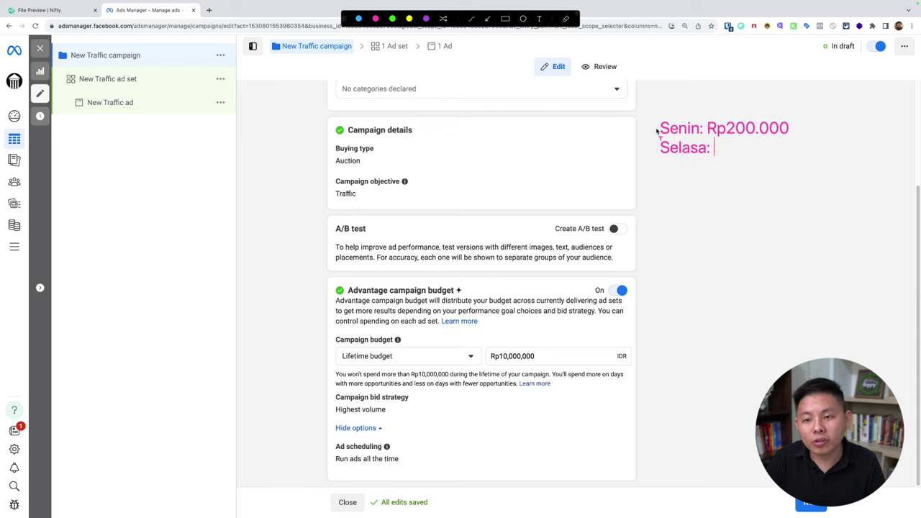
{"action": "type", "text": "Rp250.000"}
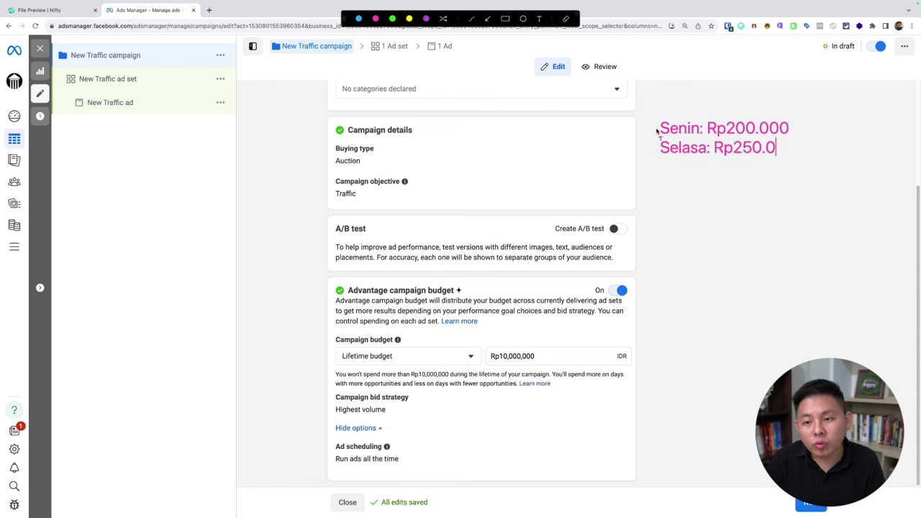
- Add the line "Rabu: 200.000" to the text annotation and clear all annotations from the screen
{"action": "key", "text": "Return"}
{"action": "key", "text": "Return"}
{"action": "key", "text": "Return"}
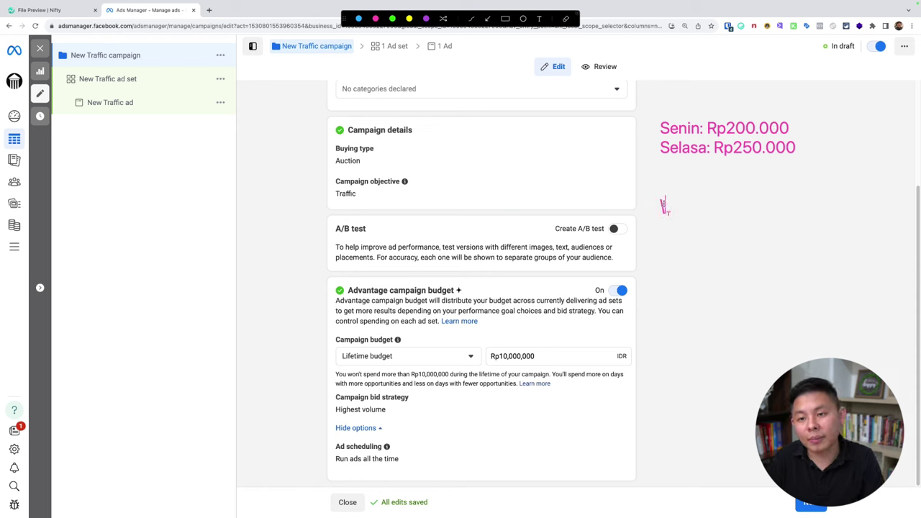
{"action": "key", "text": "BackSpace"}
{"action": "type", "text": "Rabu: 20"}
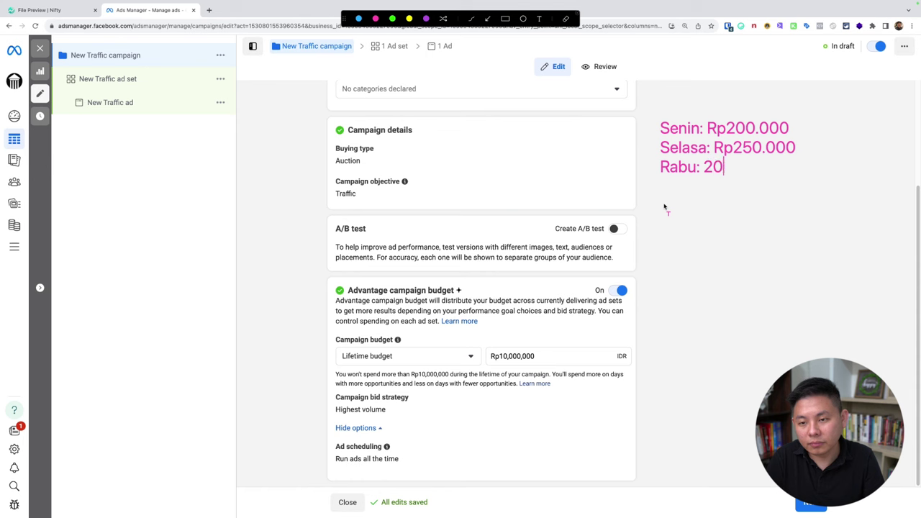
{"action": "type", "text": "0.000"}
{"action": "key", "text": "Return"}
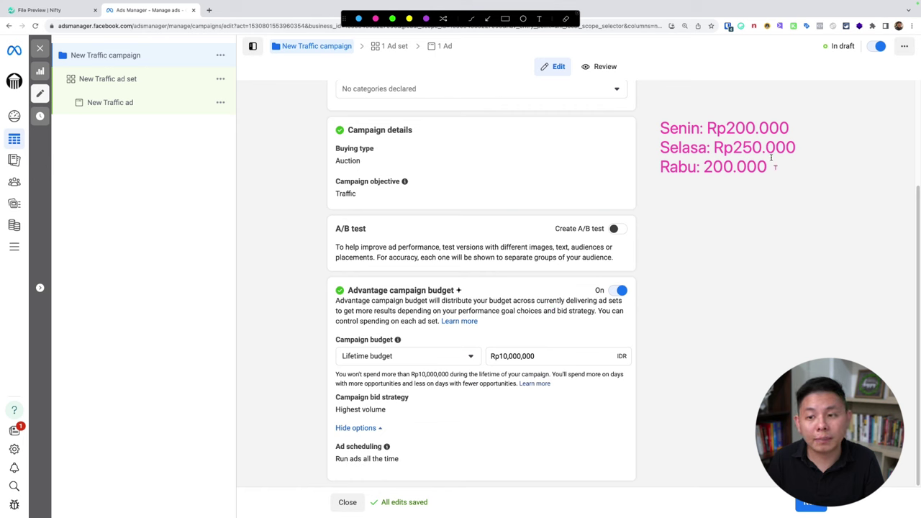
{"action": "key", "text": "Escape"}
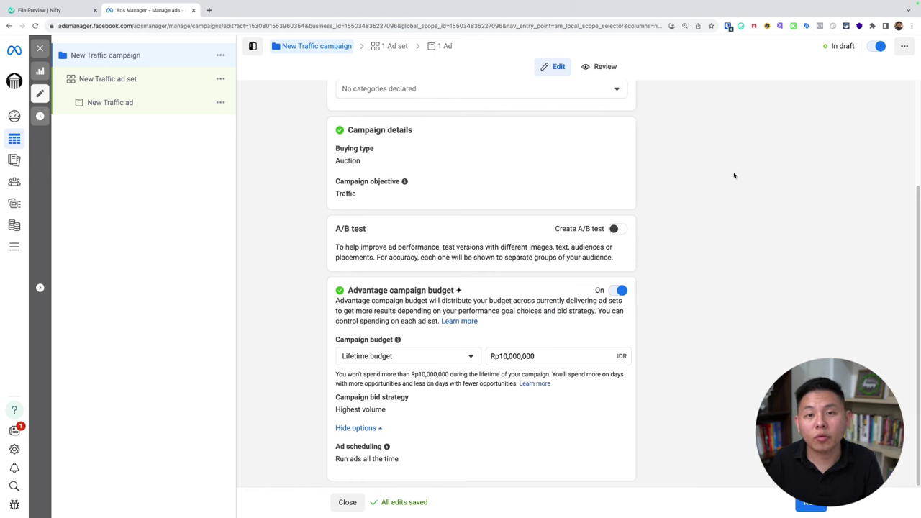
- Edit the campaign's ad scheduling and enable Run ads on a schedule
{"action": "scroll", "coordinate": [734, 175], "scroll_direction": "up", "scroll_amount": 1}
{"action": "scroll", "coordinate": [734, 176], "scroll_direction": "down", "scroll_amount": 1}
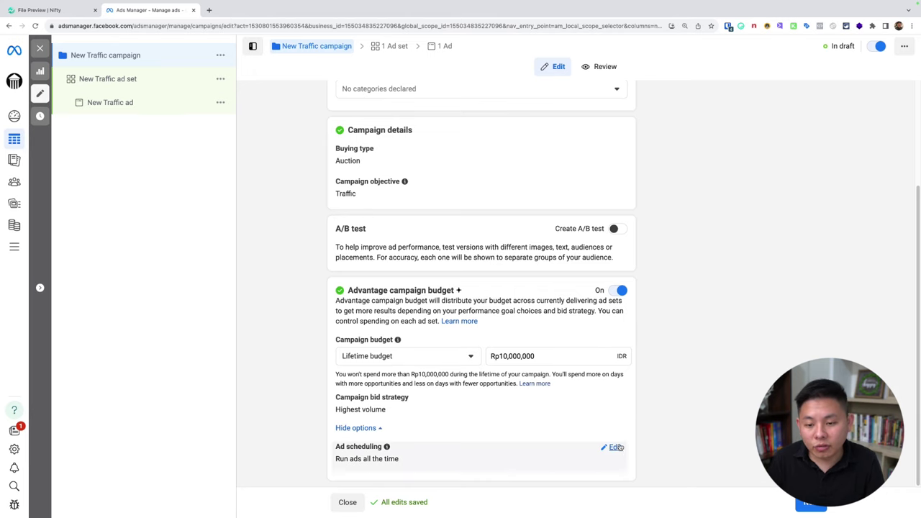
{"action": "left_click", "coordinate": [617, 448]}
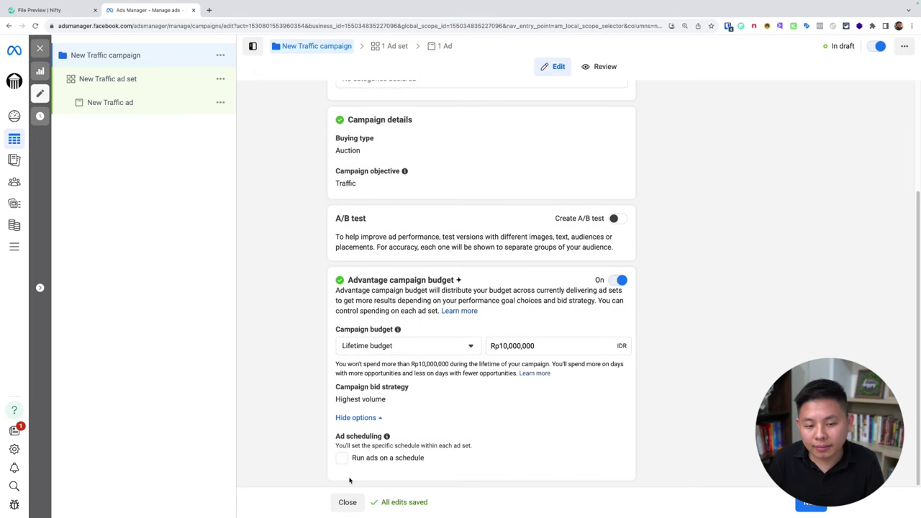
{"action": "left_click", "coordinate": [371, 459]}
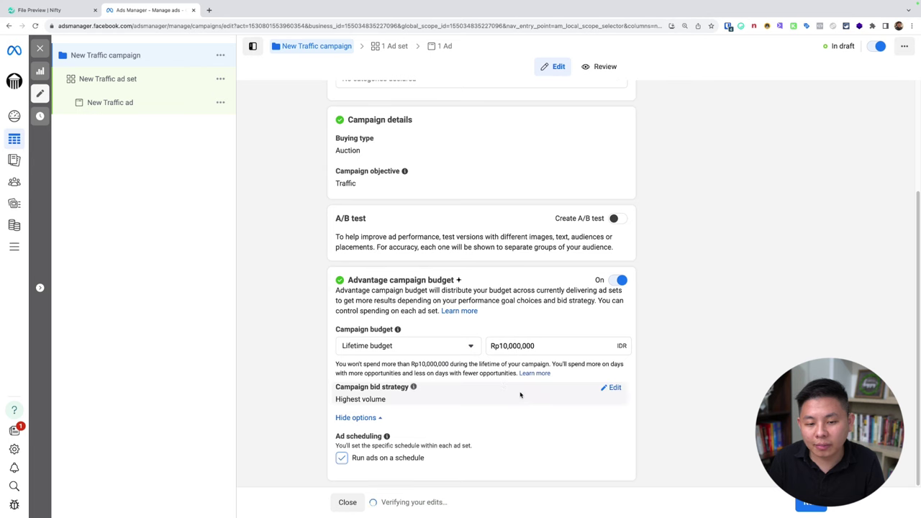
{"action": "scroll", "coordinate": [483, 452], "scroll_direction": "down", "scroll_amount": 3}
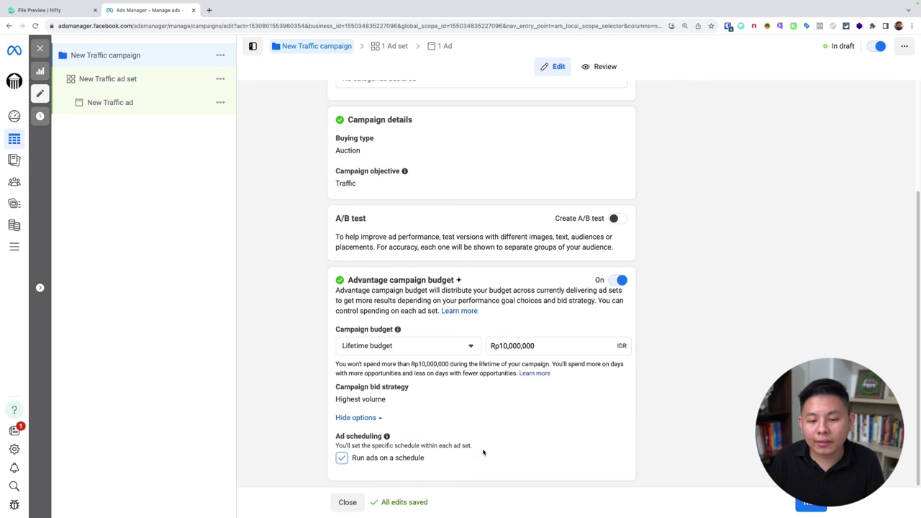
- Switch the Run ads on a schedule option off and back on
{"action": "left_click", "coordinate": [352, 460]}
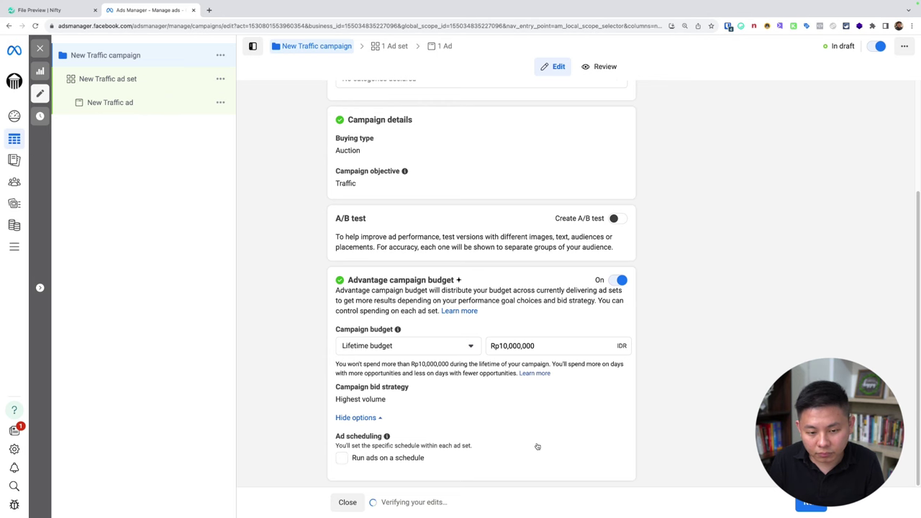
{"action": "scroll", "coordinate": [473, 384], "scroll_direction": "up", "scroll_amount": 2}
{"action": "scroll", "coordinate": [482, 384], "scroll_direction": "down", "scroll_amount": 2}
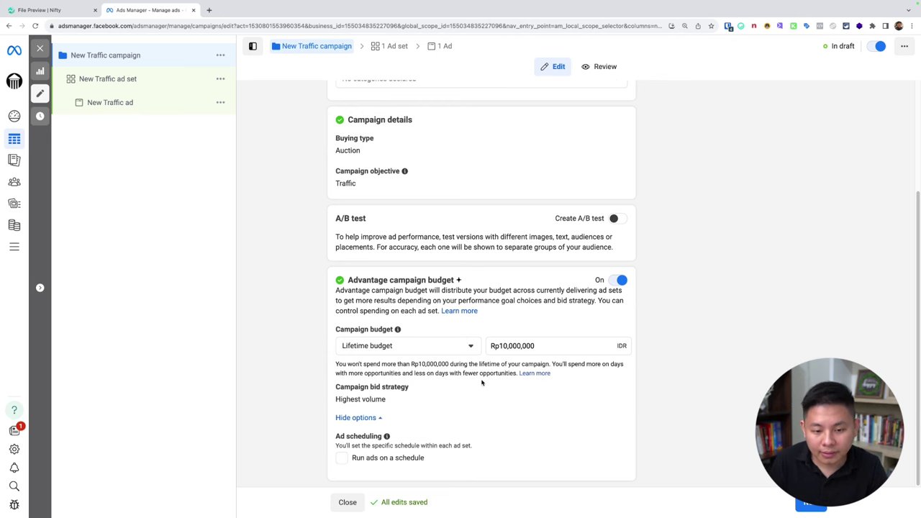
{"action": "left_click", "coordinate": [391, 461]}
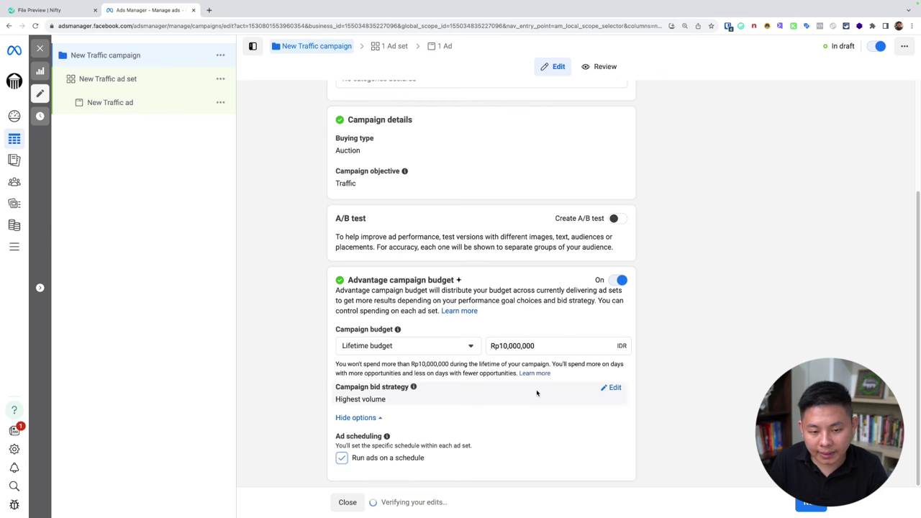
- Set the conversion location of the New Traffic ad set to Website
{"action": "left_click", "coordinate": [128, 79]}
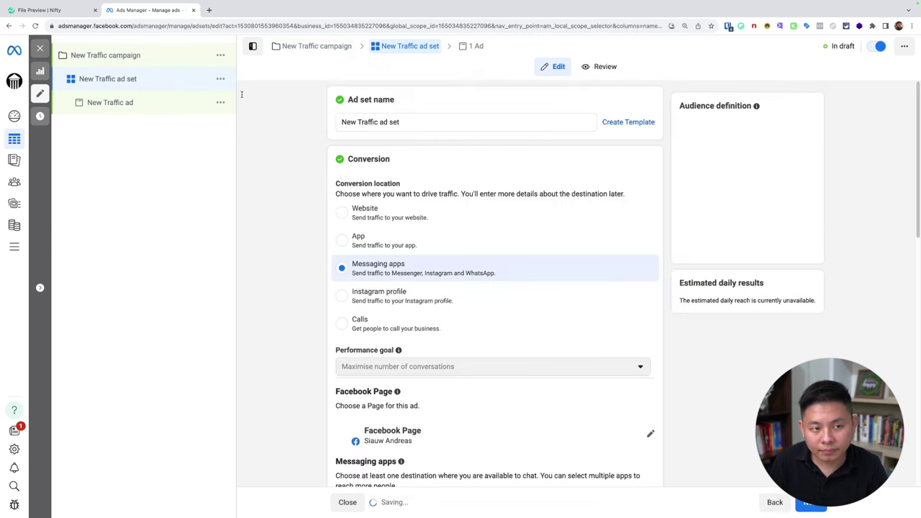
{"action": "scroll", "coordinate": [533, 240], "scroll_direction": "down", "scroll_amount": 3}
{"action": "scroll", "coordinate": [518, 236], "scroll_direction": "up", "scroll_amount": 2}
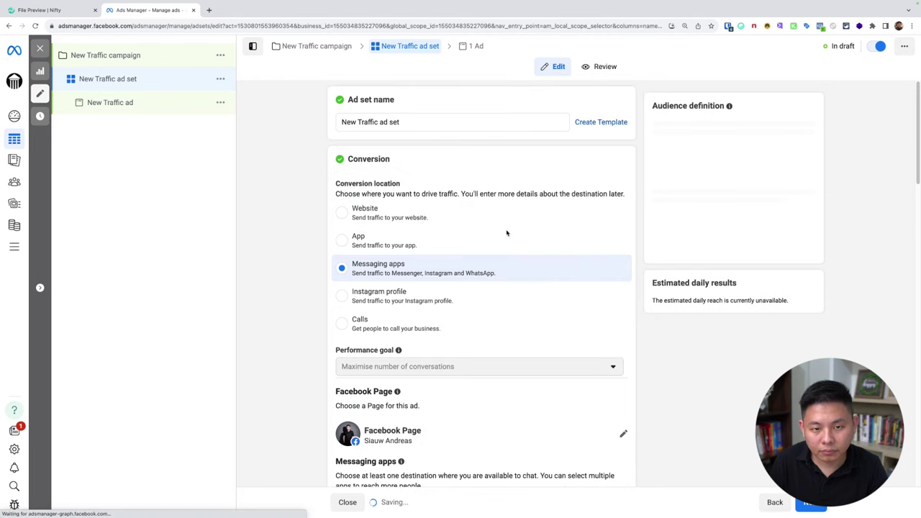
{"action": "left_click", "coordinate": [396, 216]}
- Set the end date in the ad set's schedule to 28/12/2024
{"action": "scroll", "coordinate": [566, 222], "scroll_direction": "down", "scroll_amount": 6}
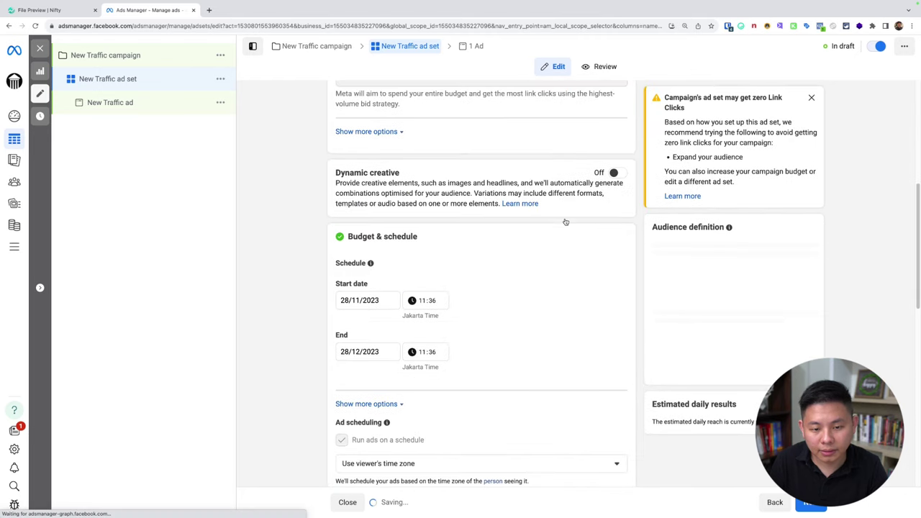
{"action": "scroll", "coordinate": [543, 349], "scroll_direction": "down", "scroll_amount": 3}
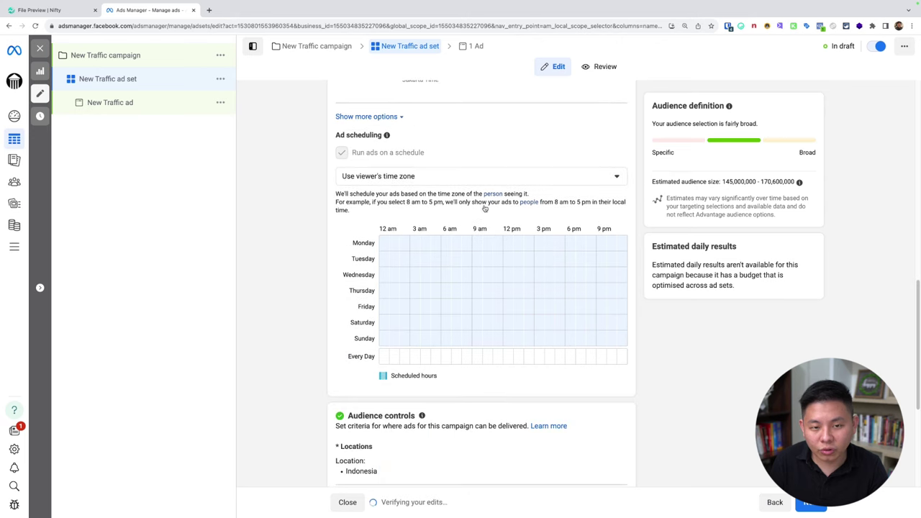
{"action": "scroll", "coordinate": [446, 268], "scroll_direction": "up", "scroll_amount": 1}
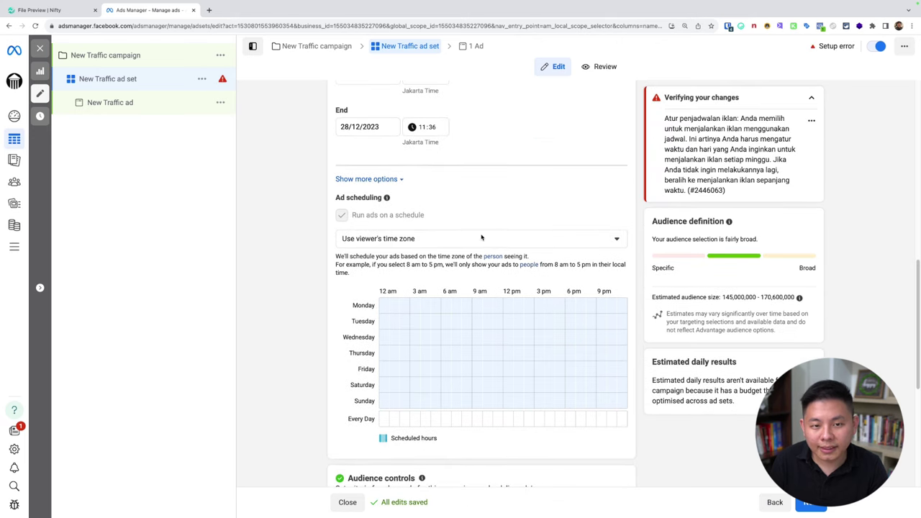
{"action": "scroll", "coordinate": [481, 237], "scroll_direction": "up", "scroll_amount": 2}
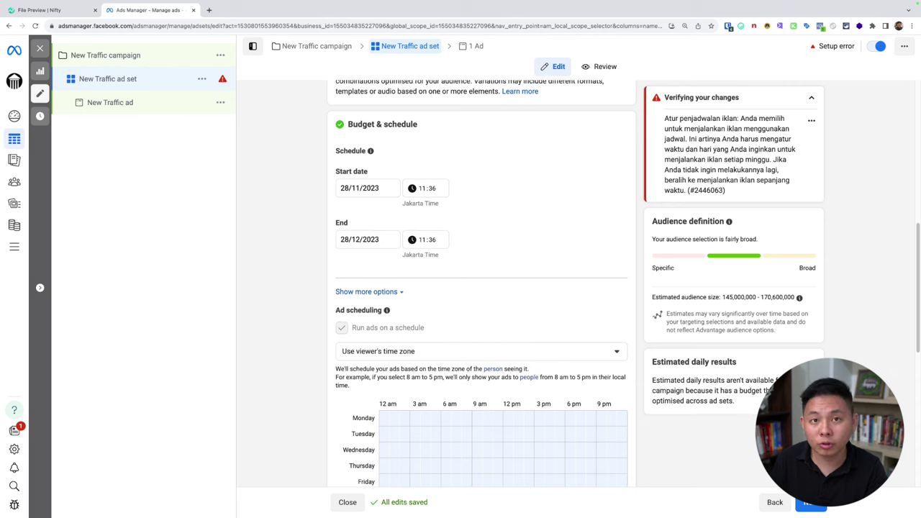
{"action": "left_click", "coordinate": [383, 239]}
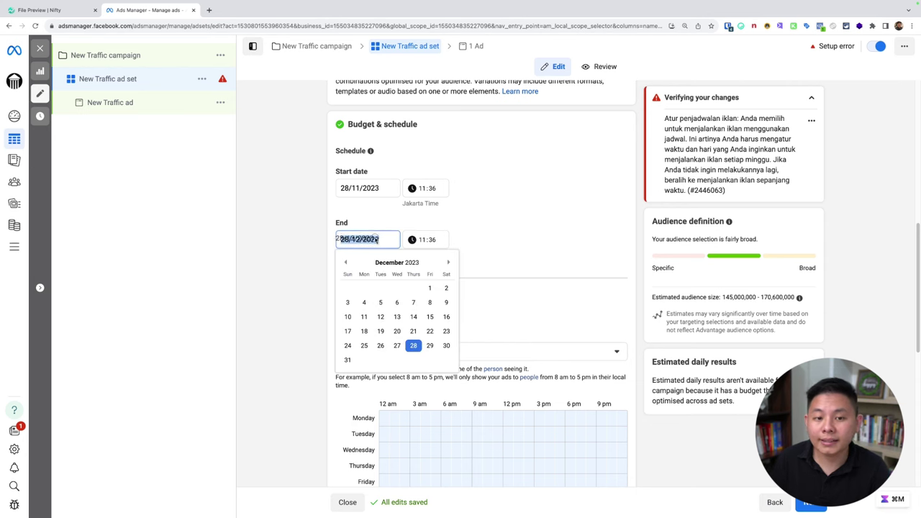
{"action": "left_click", "coordinate": [383, 239]}
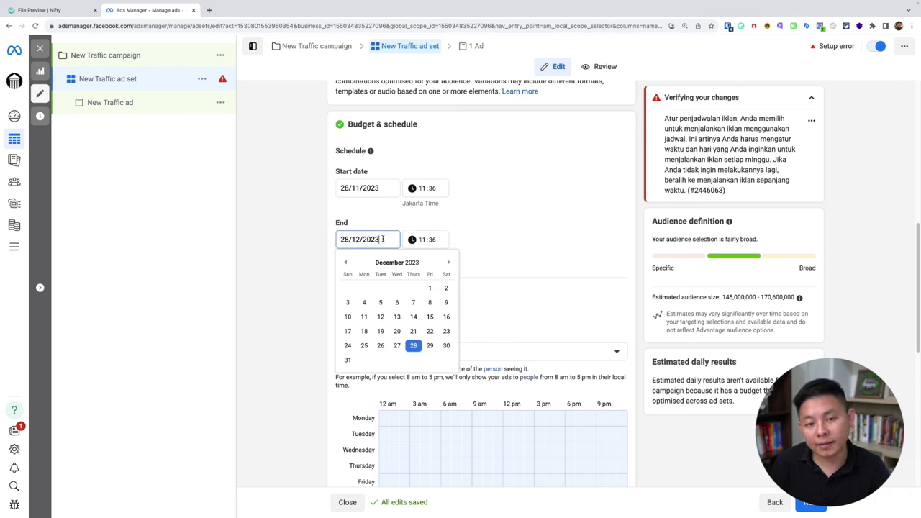
{"action": "type", "text": "4"}
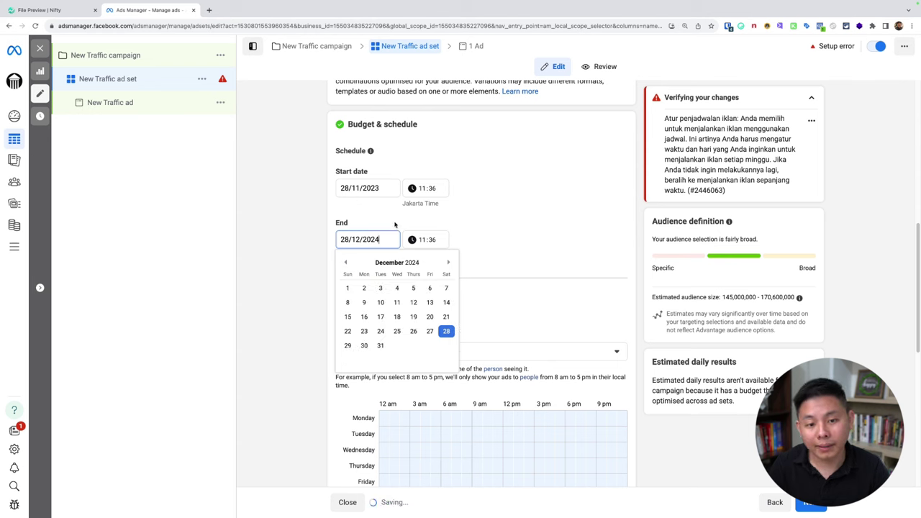
{"action": "left_click", "coordinate": [412, 229]}
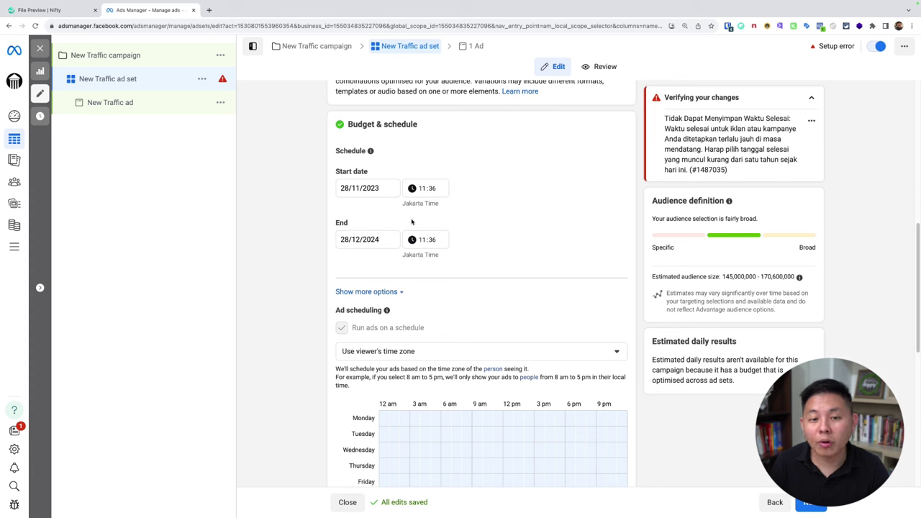
- Move the ad set's end date to 28/1/2024
{"action": "left_click", "coordinate": [357, 240]}
{"action": "left_click", "coordinate": [360, 240]}
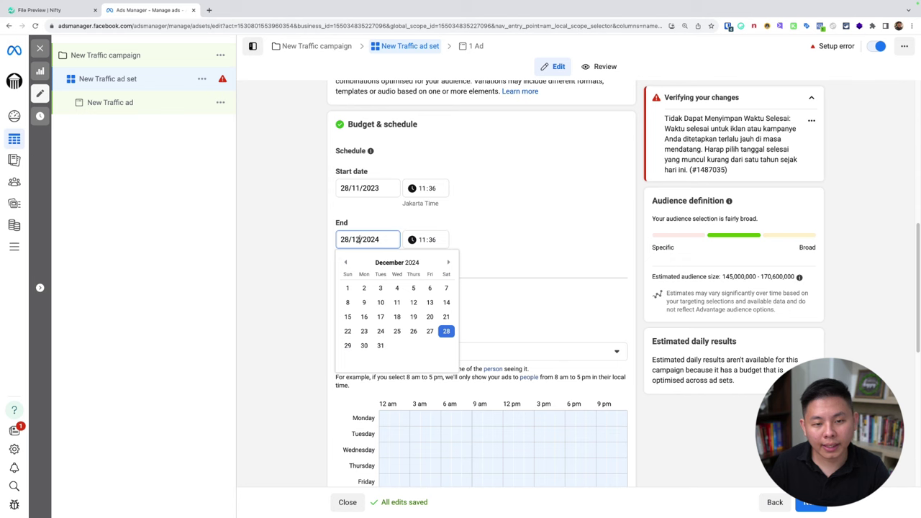
{"action": "key", "text": "BackSpace"}
{"action": "key", "text": "BackSpace"}
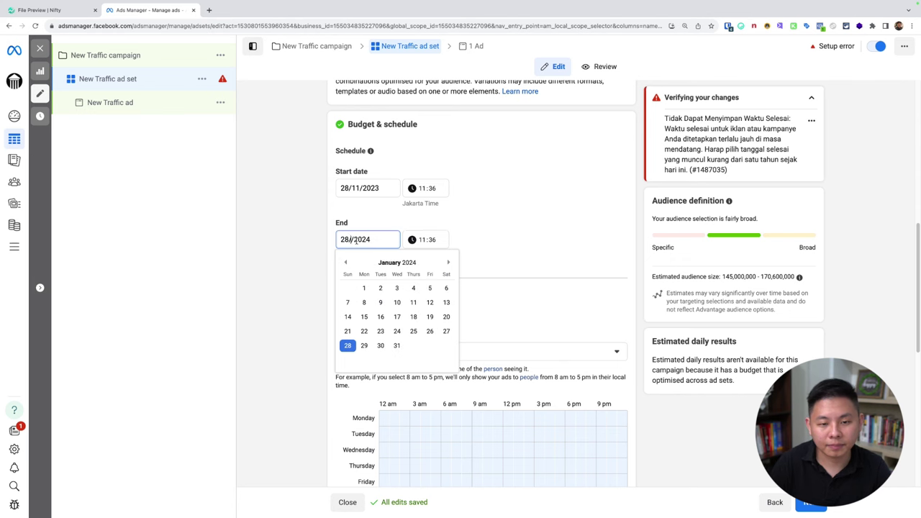
{"action": "type", "text": "9"}
{"action": "key", "text": "BackSpace"}
{"action": "type", "text": "1"}
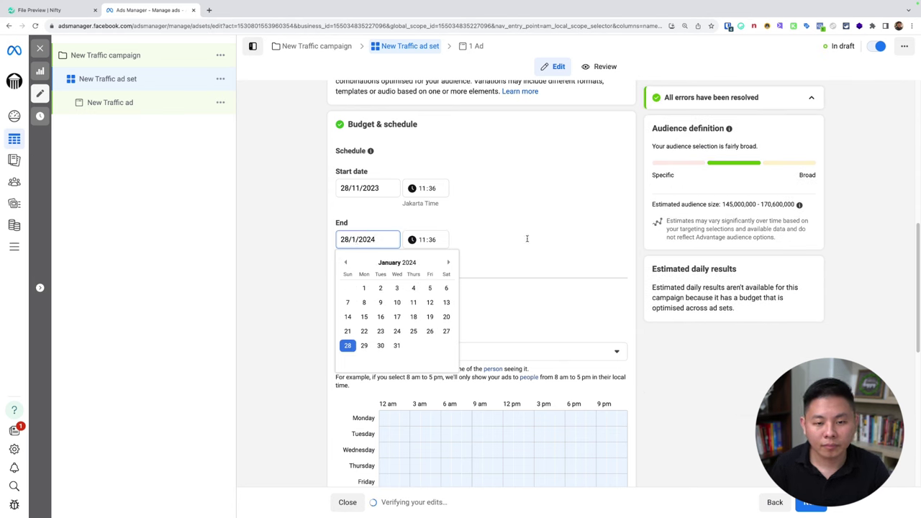
{"action": "left_click", "coordinate": [527, 238]}
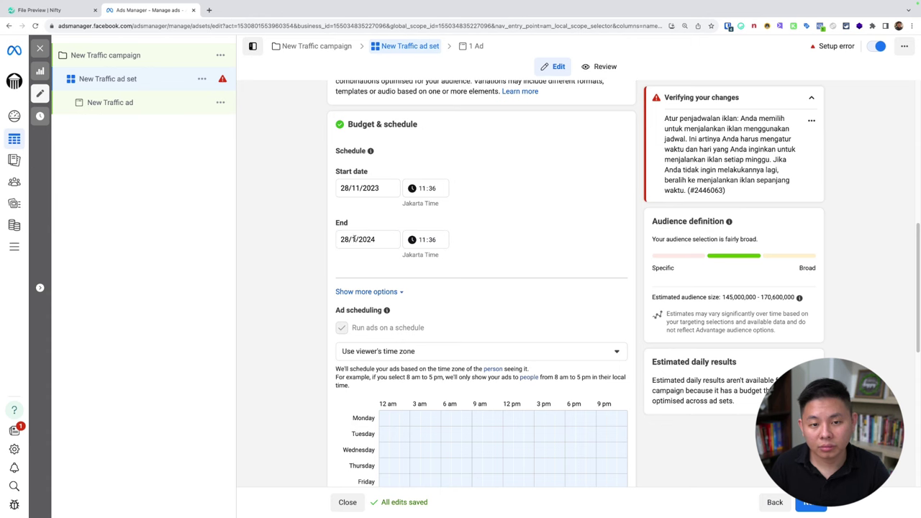
- Return the ad set's end date to 28/12/2023
{"action": "left_click", "coordinate": [353, 239]}
{"action": "type", "text": "2"}
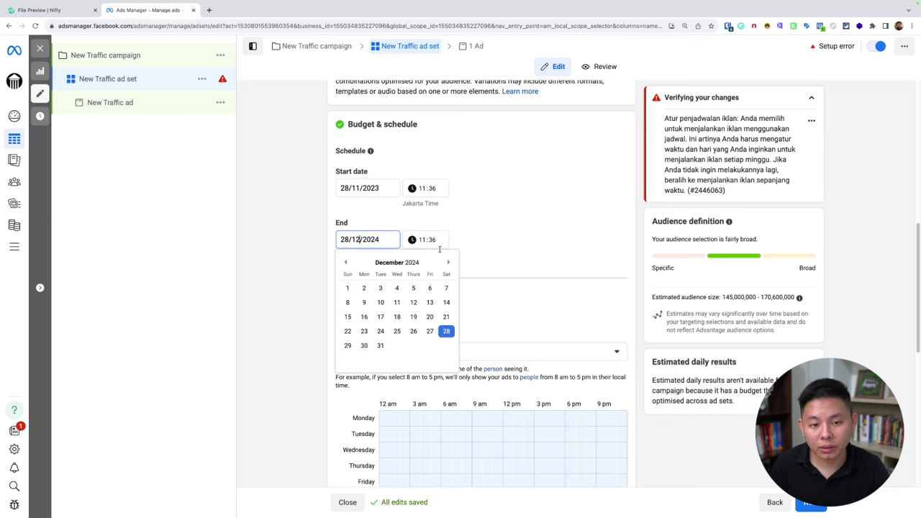
{"action": "left_click", "coordinate": [497, 242]}
{"action": "left_click", "coordinate": [381, 241]}
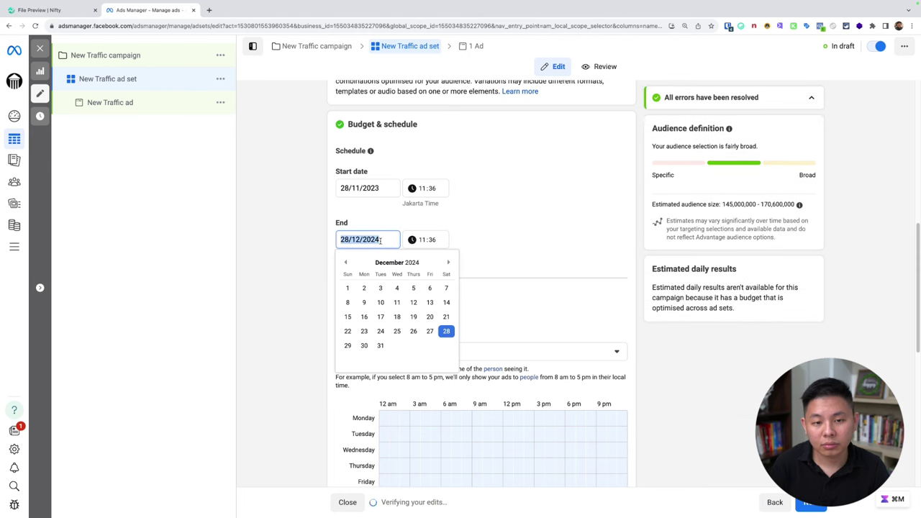
{"action": "left_click", "coordinate": [381, 241]}
{"action": "key", "text": "BackSpace"}
{"action": "type", "text": "3"}
{"action": "left_click", "coordinate": [572, 245]}
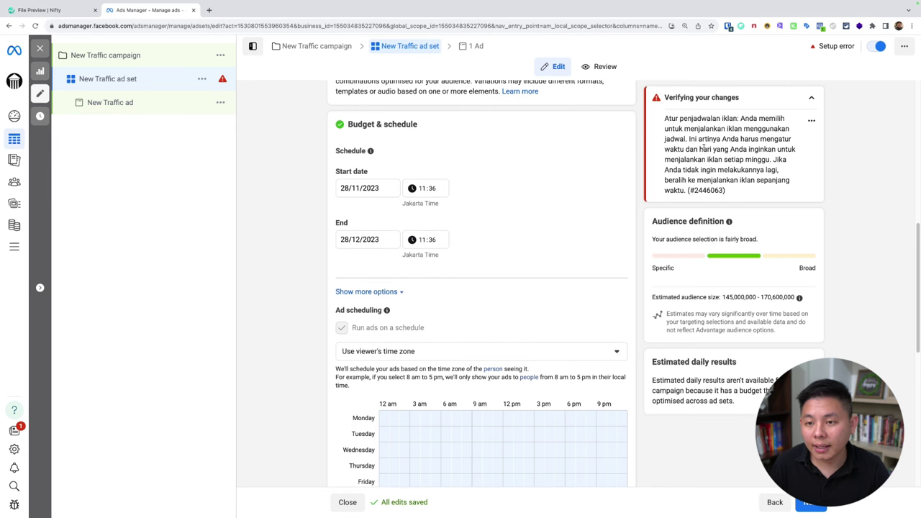
- Schedule the ads from 12 pm to 7 pm every day of the week in the ad scheduling grid
{"action": "scroll", "coordinate": [548, 245], "scroll_direction": "down", "scroll_amount": 2}
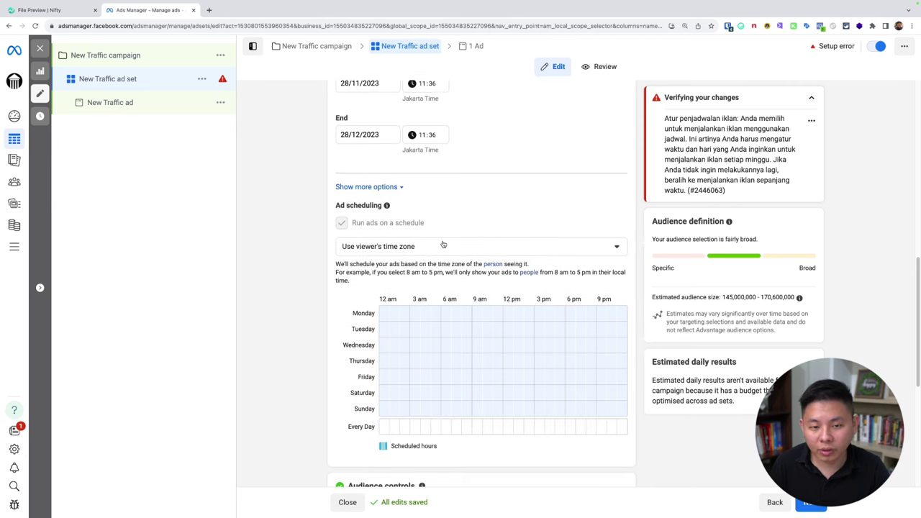
{"action": "scroll", "coordinate": [509, 232], "scroll_direction": "down", "scroll_amount": 1}
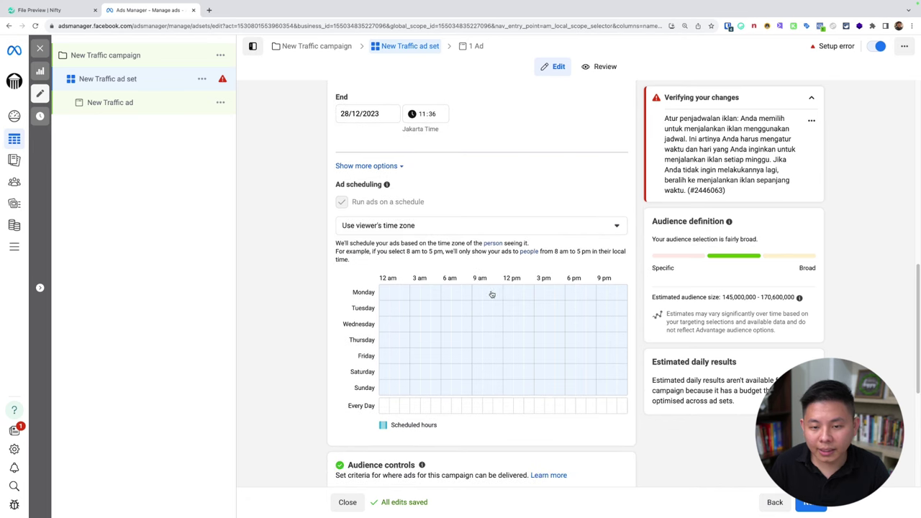
{"action": "left_click_drag", "start_coordinate": [509, 291], "coordinate": [569, 383]}
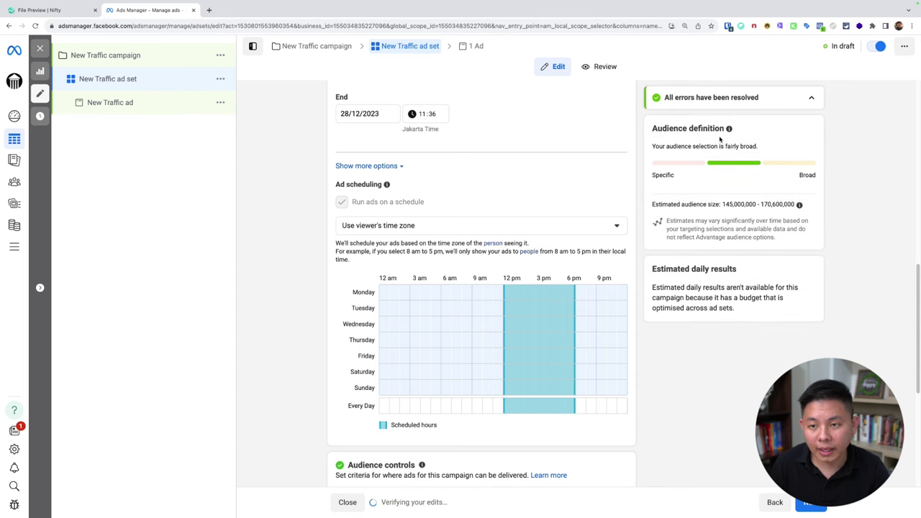
- Review the ad set's dates and scheduled hours alongside the campaign's budget settings
{"action": "scroll", "coordinate": [518, 218], "scroll_direction": "down", "scroll_amount": 3}
{"action": "scroll", "coordinate": [518, 217], "scroll_direction": "up", "scroll_amount": 3}
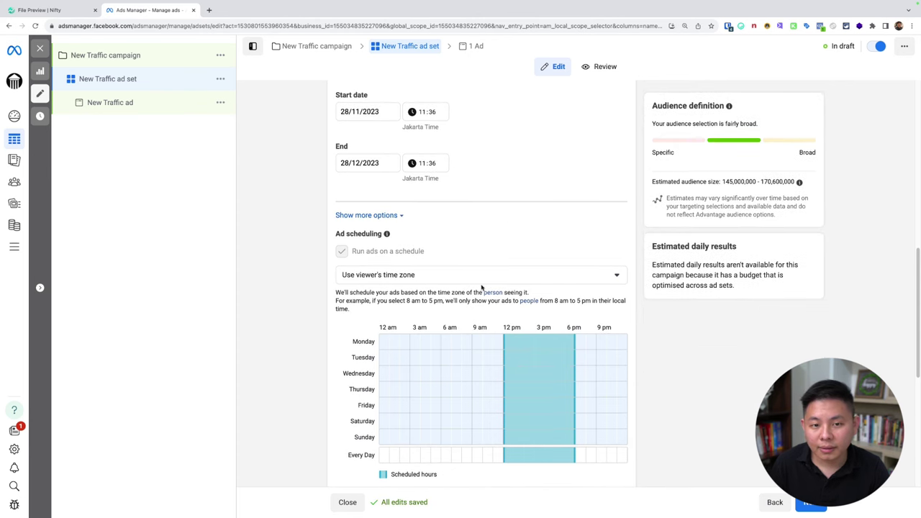
{"action": "scroll", "coordinate": [618, 308], "scroll_direction": "down", "scroll_amount": 1}
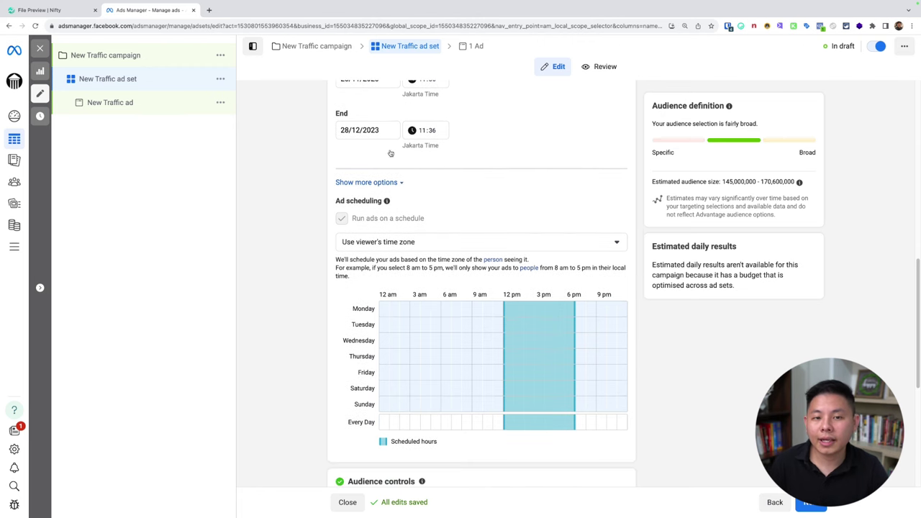
{"action": "scroll", "coordinate": [526, 177], "scroll_direction": "up", "scroll_amount": 1}
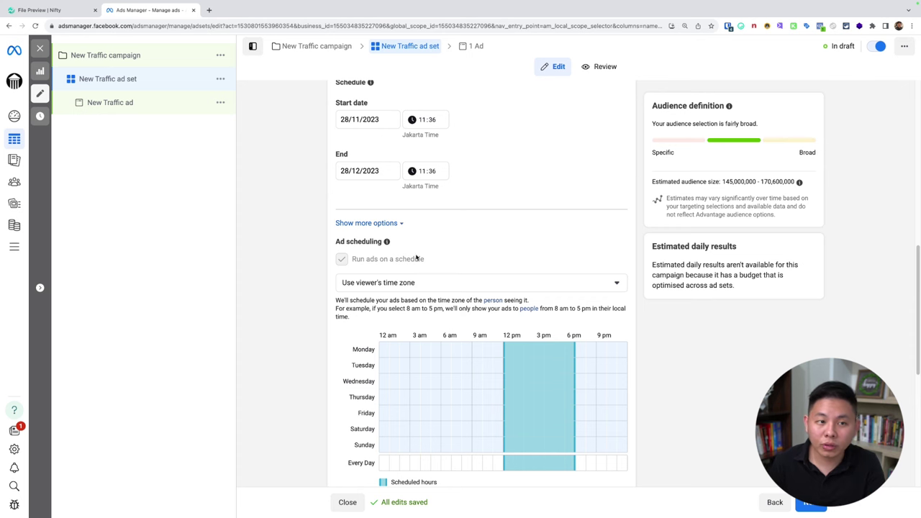
{"action": "left_click", "coordinate": [96, 55]}
{"action": "scroll", "coordinate": [424, 337], "scroll_direction": "down", "scroll_amount": 3}
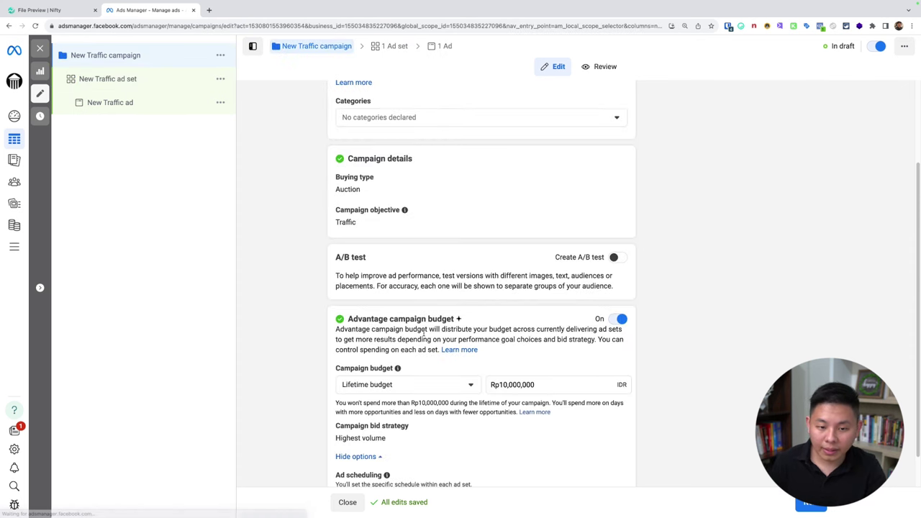
{"action": "left_click", "coordinate": [127, 75]}
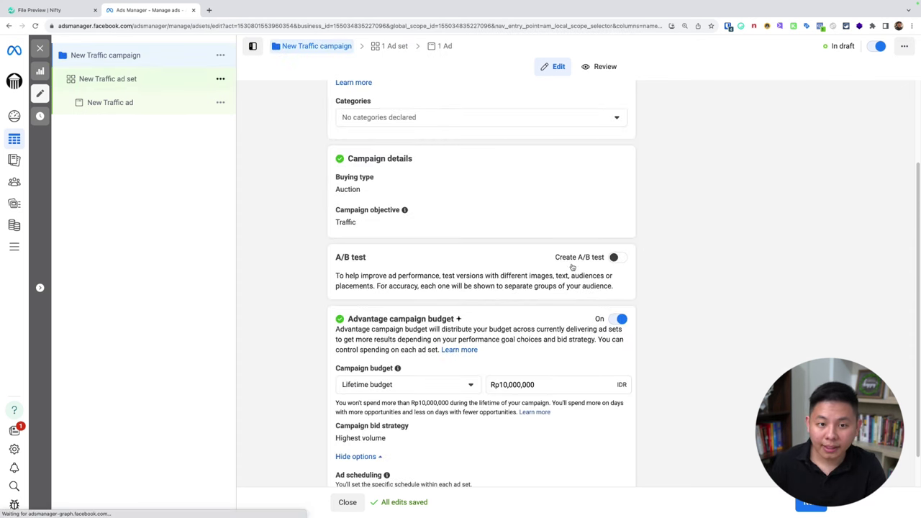
{"action": "scroll", "coordinate": [432, 302], "scroll_direction": "down", "scroll_amount": 6}
{"action": "scroll", "coordinate": [460, 317], "scroll_direction": "down", "scroll_amount": 5}
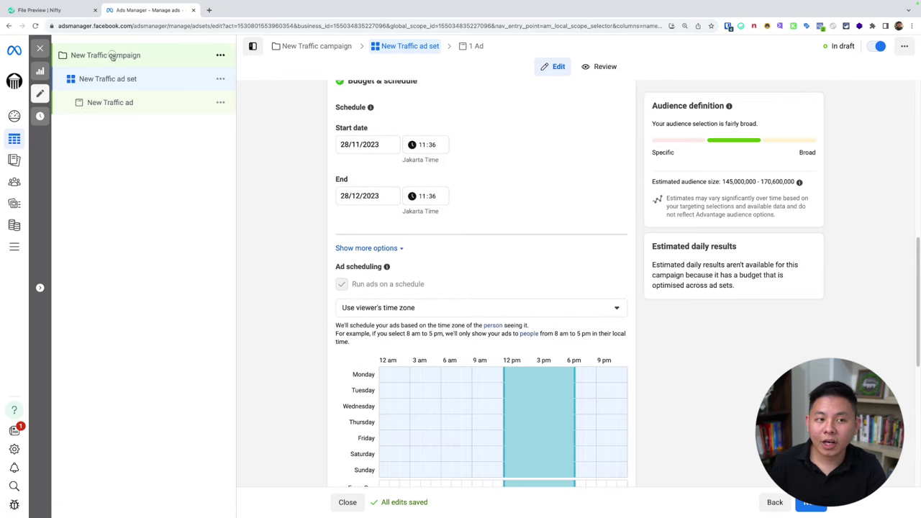
- Turn off Advantage campaign budget for the New Traffic campaign
{"action": "left_click", "coordinate": [111, 55]}
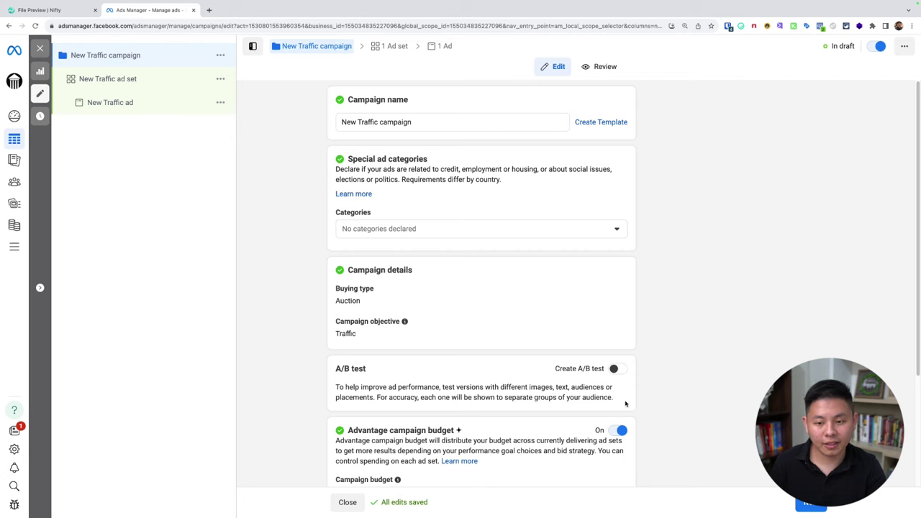
{"action": "left_click", "coordinate": [621, 430]}
{"action": "left_click", "coordinate": [570, 231]}
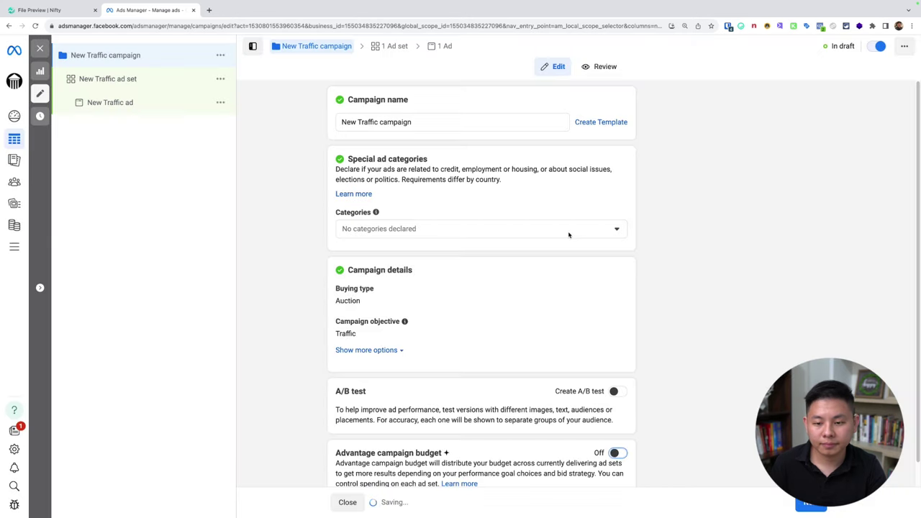
- Set the New Traffic ad set's budget type to Lifetime budget
{"action": "left_click", "coordinate": [132, 84]}
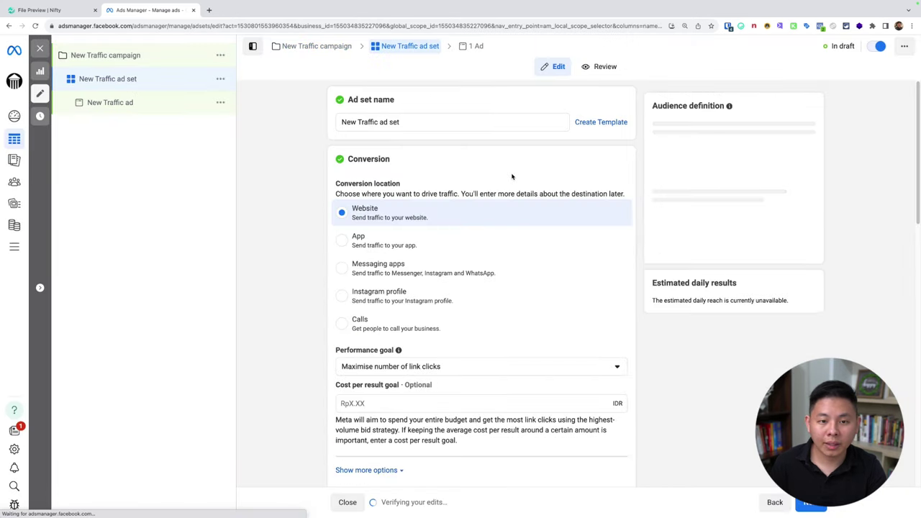
{"action": "scroll", "coordinate": [513, 177], "scroll_direction": "down", "scroll_amount": 3}
{"action": "scroll", "coordinate": [513, 177], "scroll_direction": "down", "scroll_amount": 2}
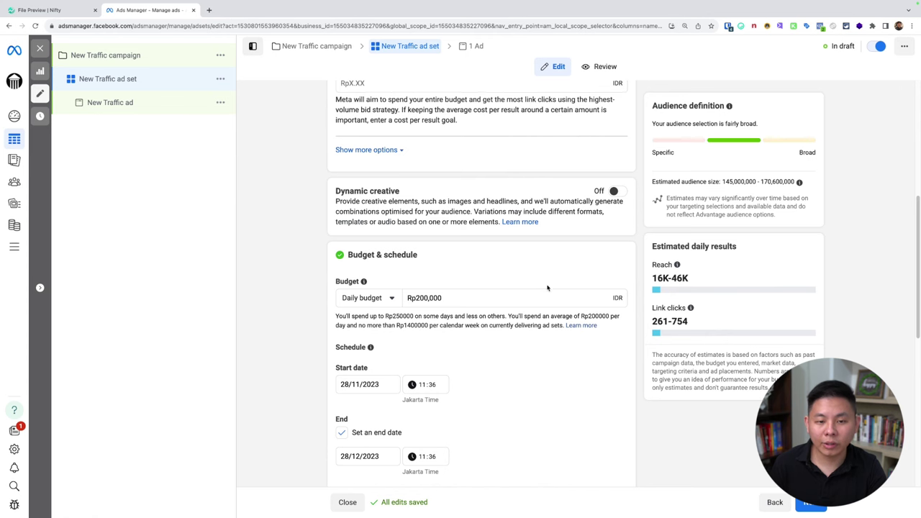
{"action": "scroll", "coordinate": [540, 244], "scroll_direction": "down", "scroll_amount": 1}
{"action": "scroll", "coordinate": [475, 244], "scroll_direction": "down", "scroll_amount": 1}
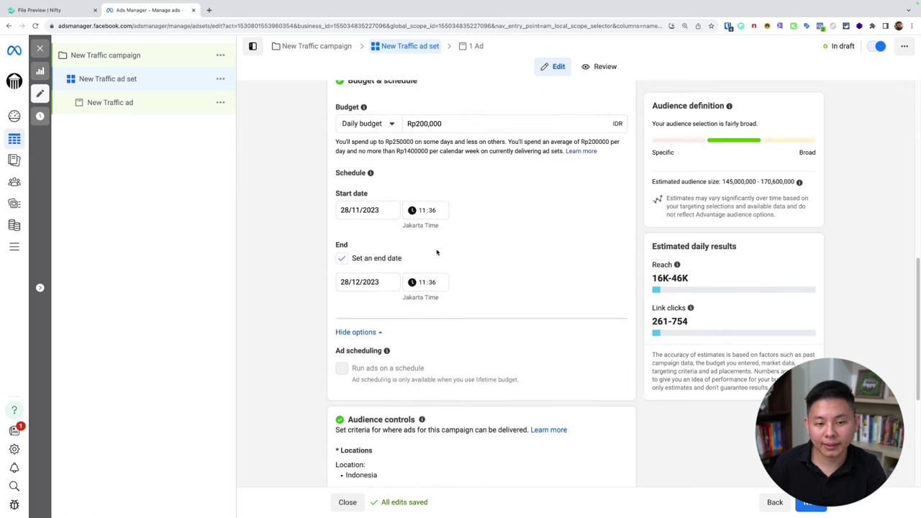
{"action": "left_click", "coordinate": [358, 334]}
{"action": "left_click", "coordinate": [359, 334]}
{"action": "left_click", "coordinate": [368, 124]}
{"action": "left_click", "coordinate": [367, 160]}
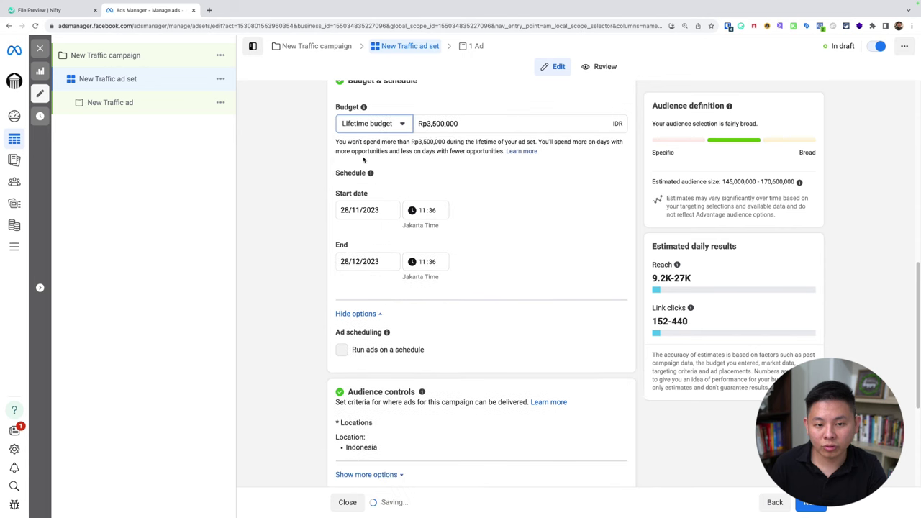
- Enable Run ads on a schedule for the ad set, check the time zone choices and keep Use viewer's time zone
{"action": "left_click", "coordinate": [391, 350]}
{"action": "scroll", "coordinate": [410, 288], "scroll_direction": "down", "scroll_amount": 3}
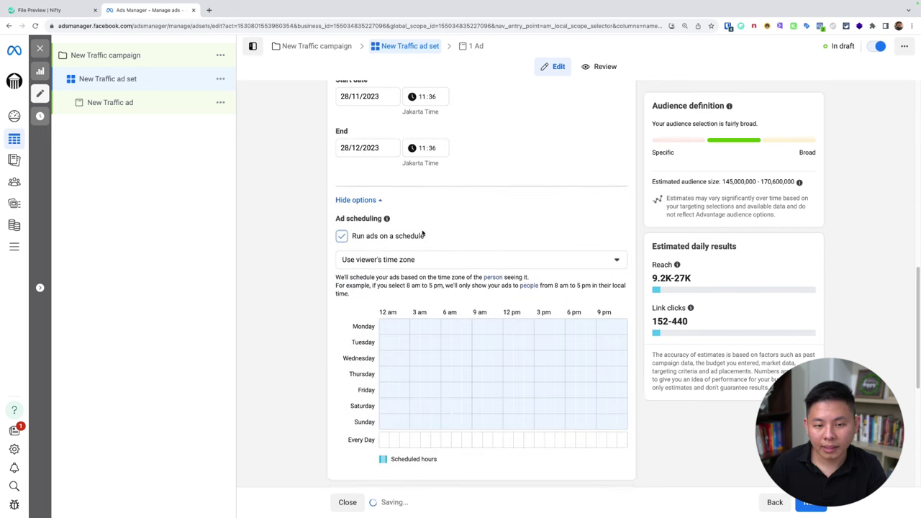
{"action": "left_click", "coordinate": [459, 259]}
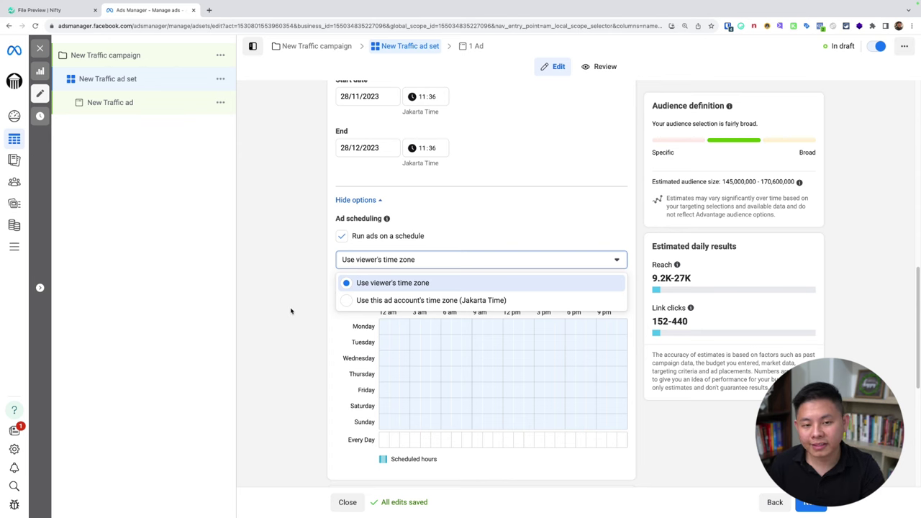
{"action": "left_click", "coordinate": [376, 318]}
{"action": "scroll", "coordinate": [376, 318], "scroll_direction": "down", "scroll_amount": 2}
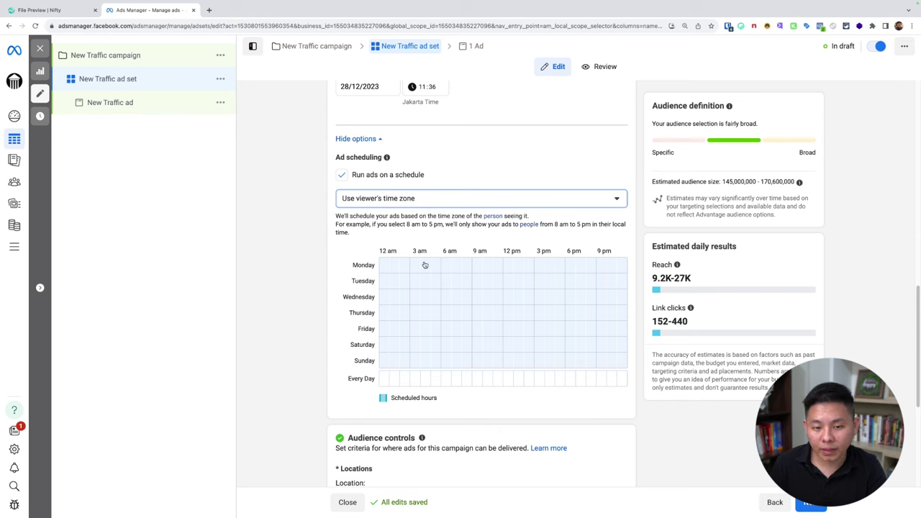
- Schedule the ad set's ads to run from 3 am to 10 am on every day of the week
{"action": "left_click_drag", "start_coordinate": [418, 264], "coordinate": [465, 364]}
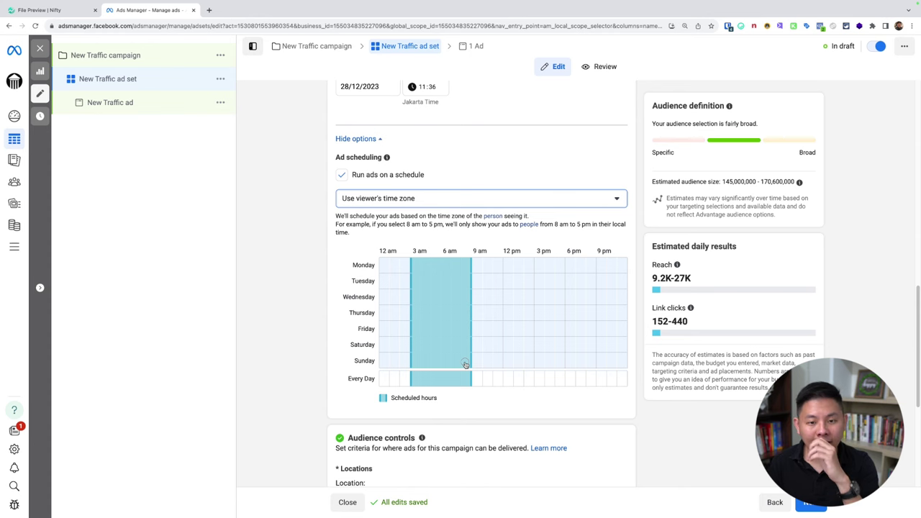
{"action": "left_click", "coordinate": [426, 266]}
{"action": "left_click", "coordinate": [415, 265]}
{"action": "left_click_drag", "start_coordinate": [414, 265], "coordinate": [479, 367]}
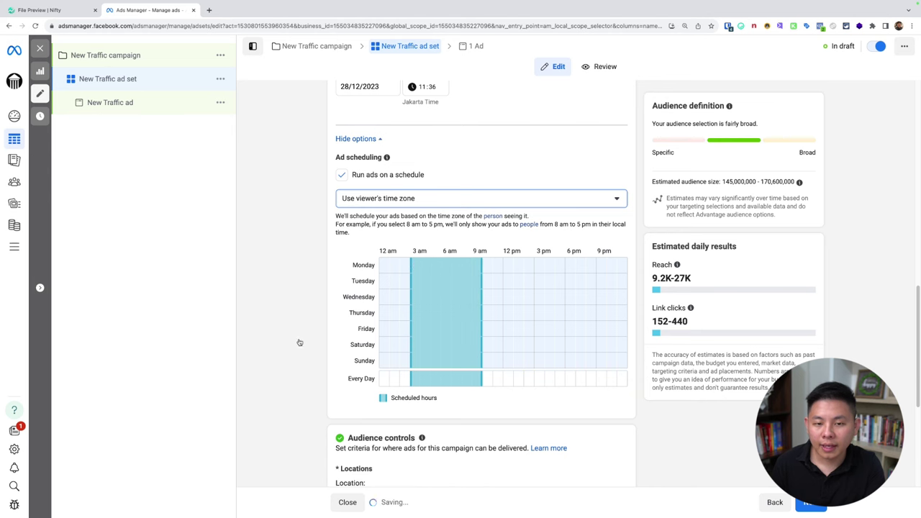
{"action": "scroll", "coordinate": [305, 337], "scroll_direction": "down", "scroll_amount": 1}
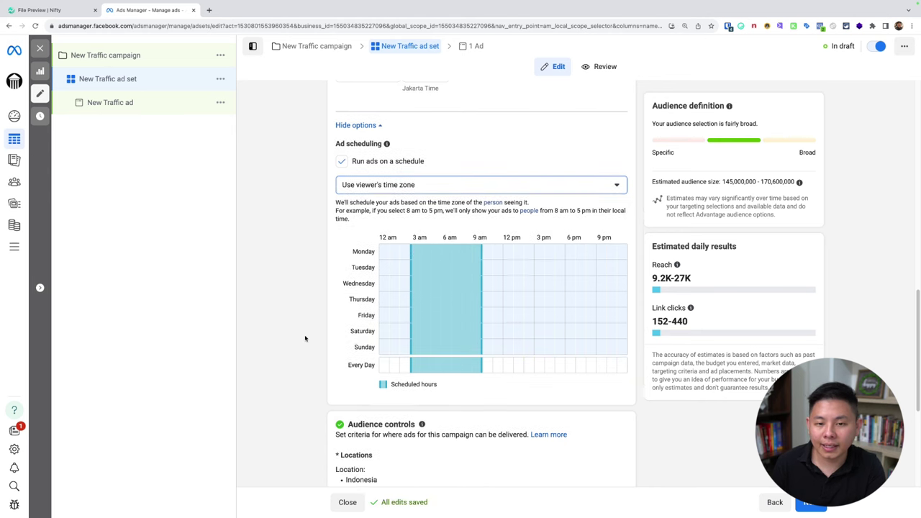
- Set the ad set's end date to 28/12/2024
{"action": "scroll", "coordinate": [305, 339], "scroll_direction": "up", "scroll_amount": 2}
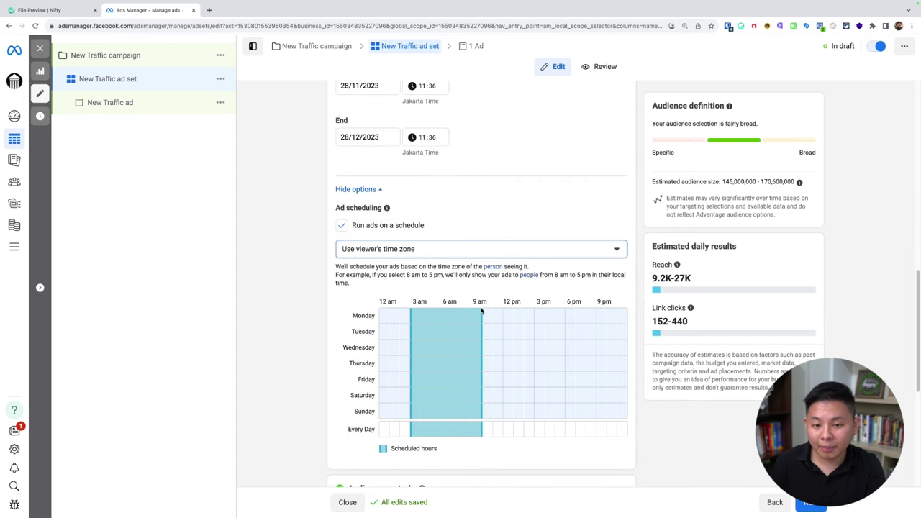
{"action": "left_click", "coordinate": [380, 138]}
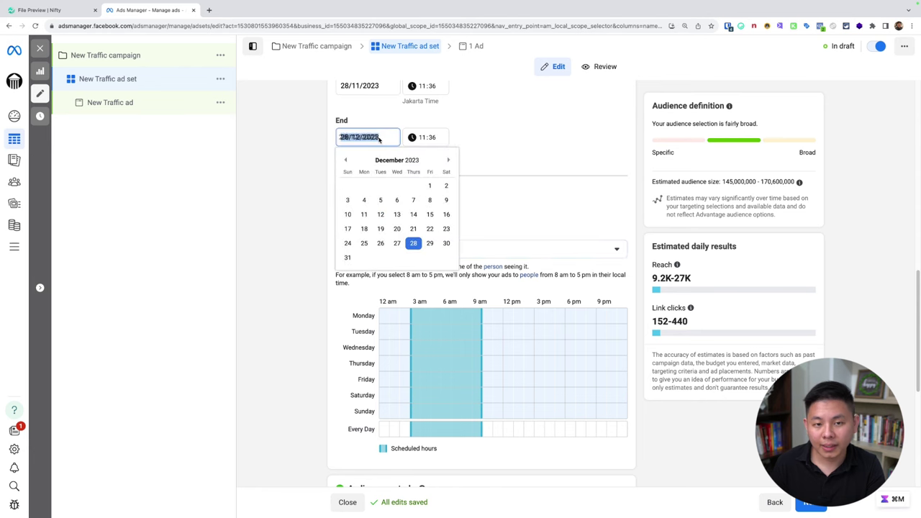
{"action": "left_click", "coordinate": [381, 137]}
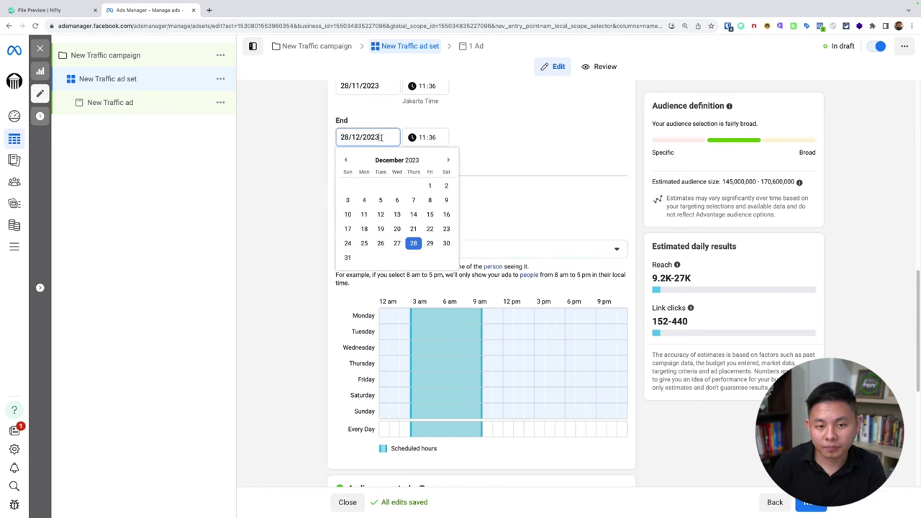
{"action": "type", "text": "4"}
{"action": "key", "text": "BackSpace"}
{"action": "key", "text": "BackSpace"}
{"action": "type", "text": "4"}
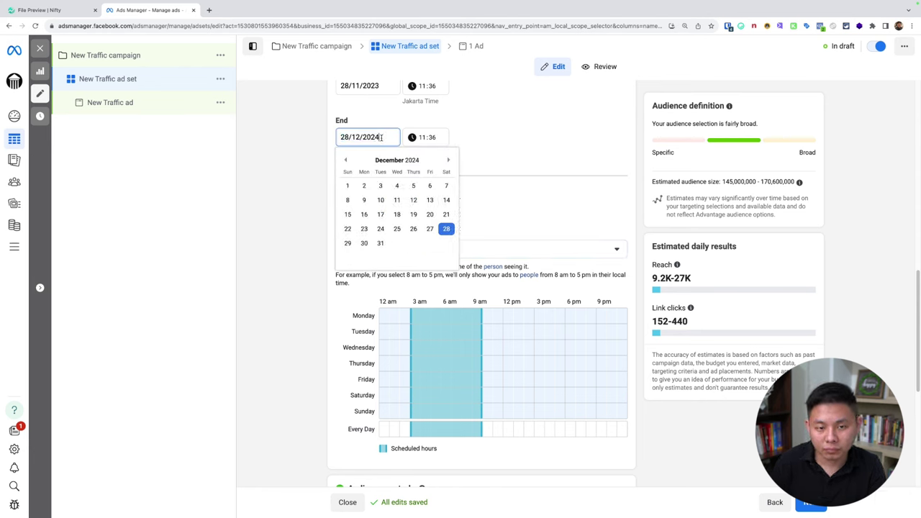
{"action": "left_click", "coordinate": [558, 134]}
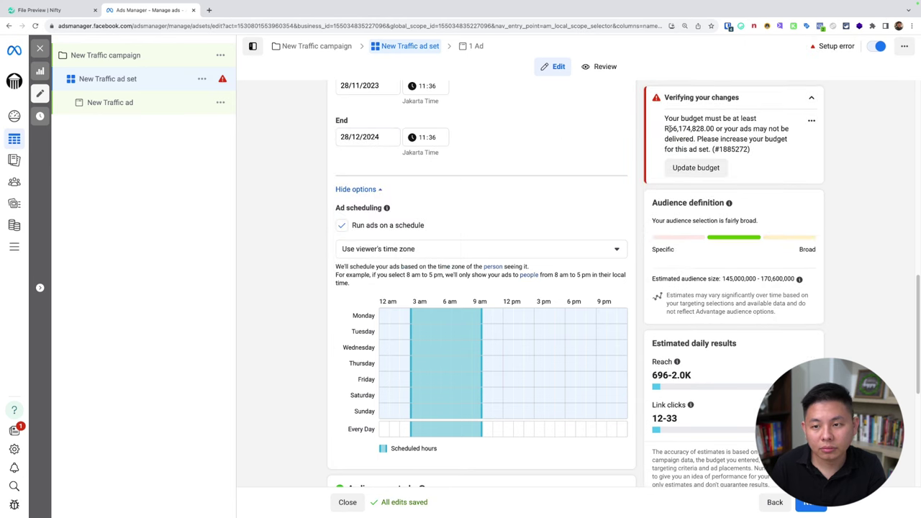
- Set the ad set's lifetime budget to Rp7,000,000 to satisfy the minimum budget requirement
{"action": "scroll", "coordinate": [551, 221], "scroll_direction": "down", "scroll_amount": 2}
{"action": "scroll", "coordinate": [552, 220], "scroll_direction": "up", "scroll_amount": 5}
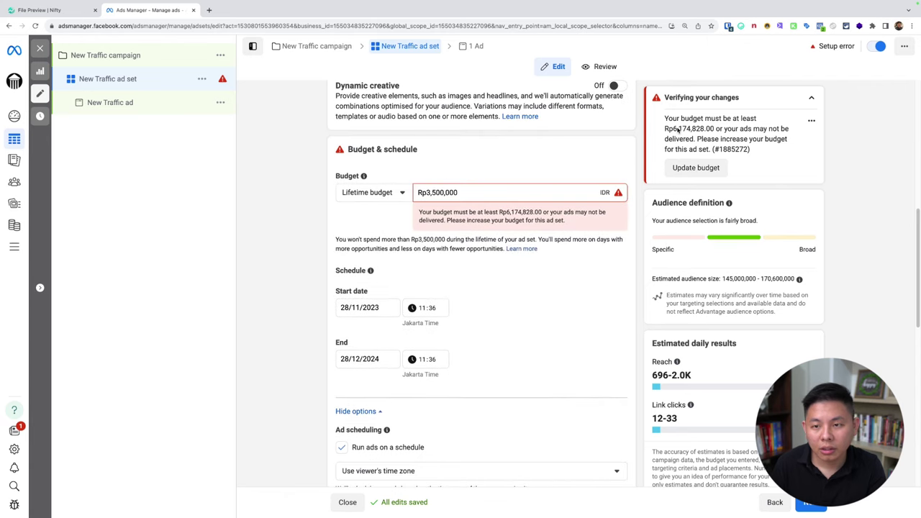
{"action": "left_click_drag", "start_coordinate": [668, 129], "coordinate": [709, 129]}
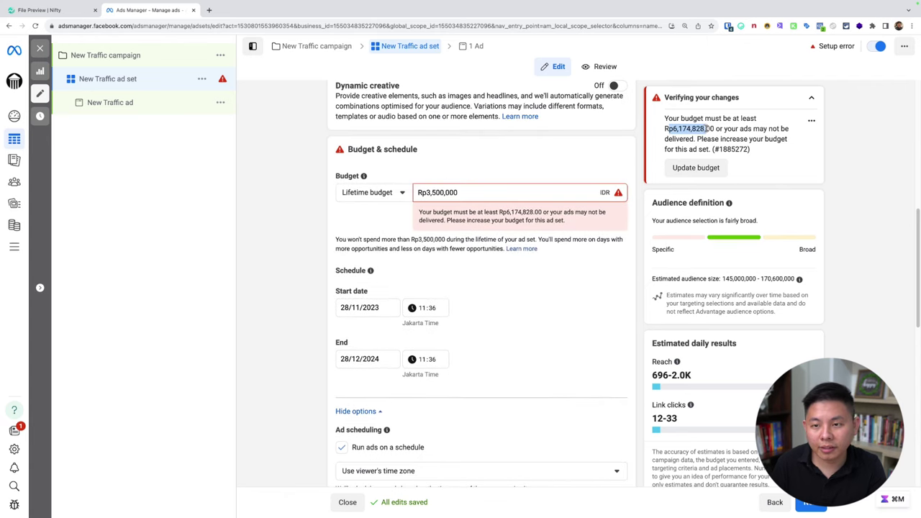
{"action": "triple_click", "coordinate": [470, 189]}
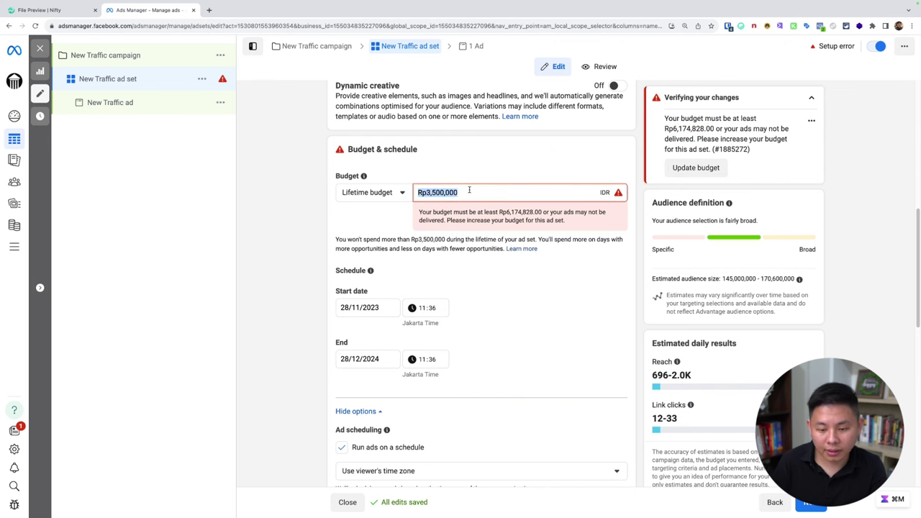
{"action": "type", "text": "7000000"}
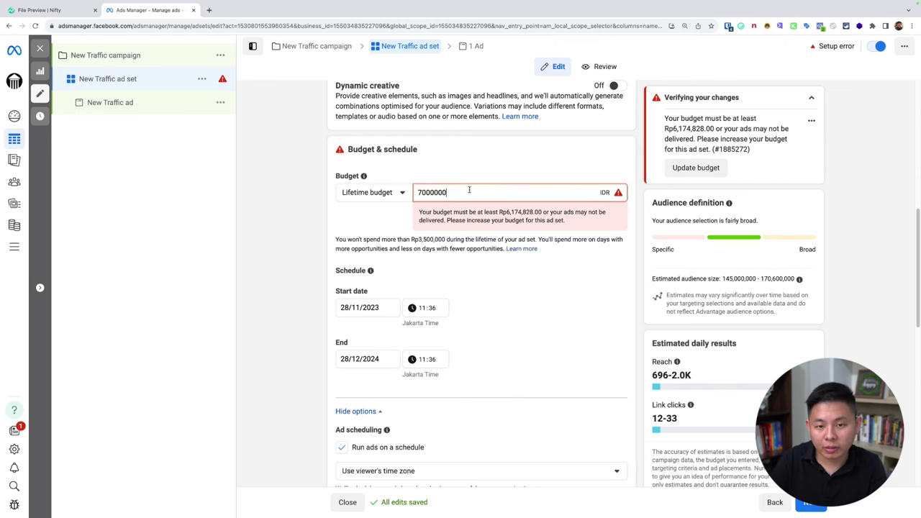
{"action": "left_click", "coordinate": [474, 183]}
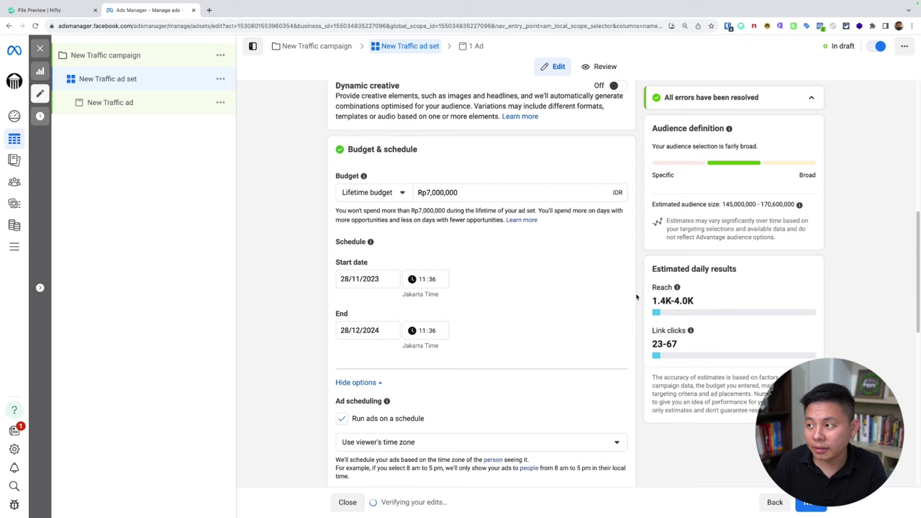
- Change the ad set's end date to 28/2/2024 and check the schedule settings
{"action": "scroll", "coordinate": [473, 369], "scroll_direction": "down", "scroll_amount": 7}
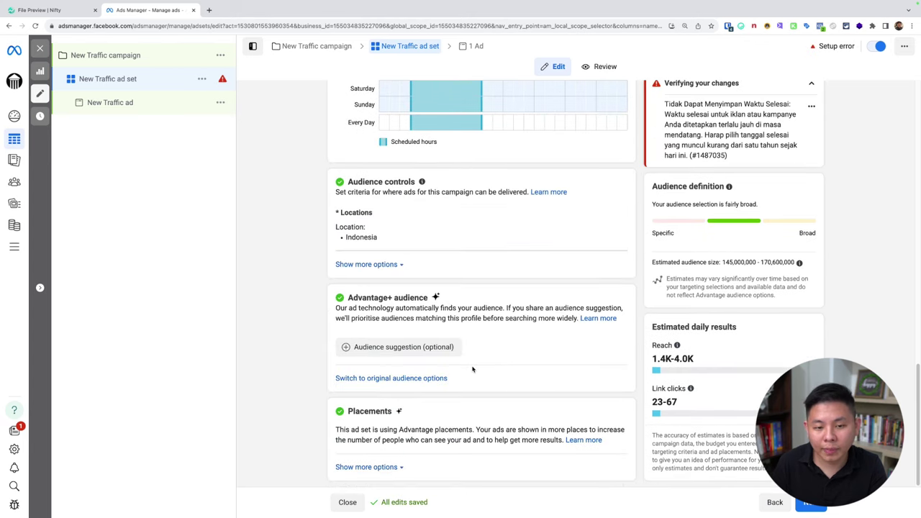
{"action": "scroll", "coordinate": [473, 370], "scroll_direction": "up", "scroll_amount": 3}
{"action": "scroll", "coordinate": [448, 243], "scroll_direction": "up", "scroll_amount": 2}
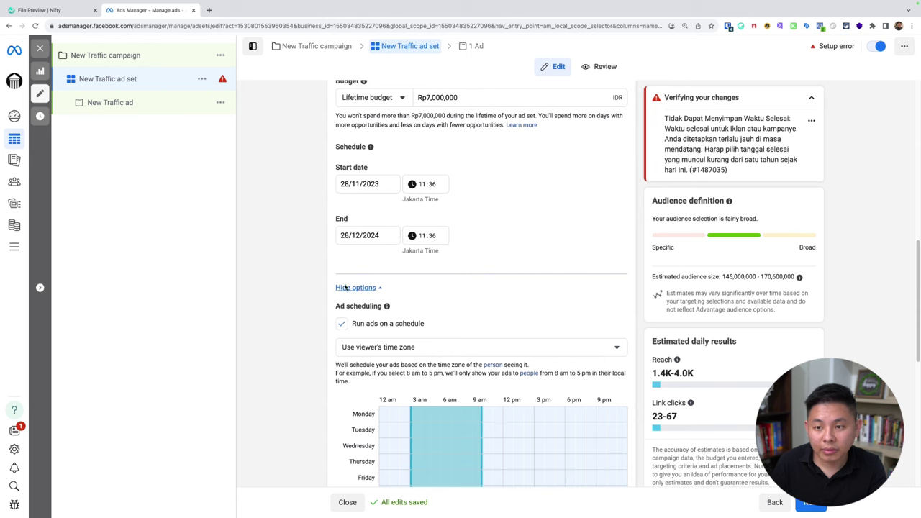
{"action": "left_click", "coordinate": [355, 236]}
{"action": "left_click", "coordinate": [356, 236]}
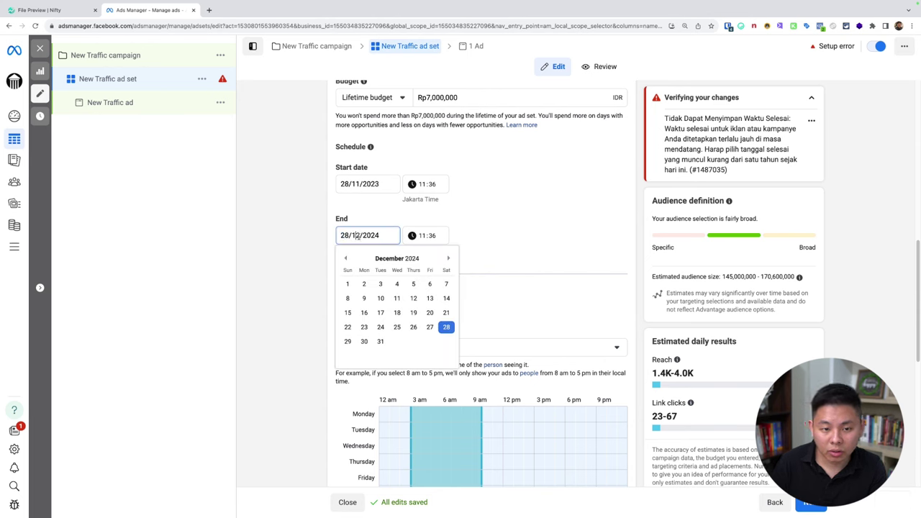
{"action": "key", "text": "BackSpace"}
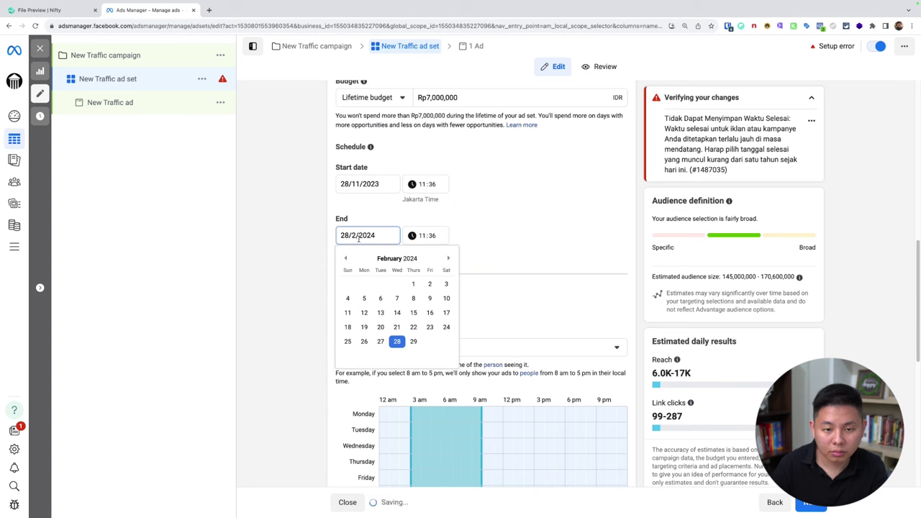
{"action": "left_click", "coordinate": [317, 225]}
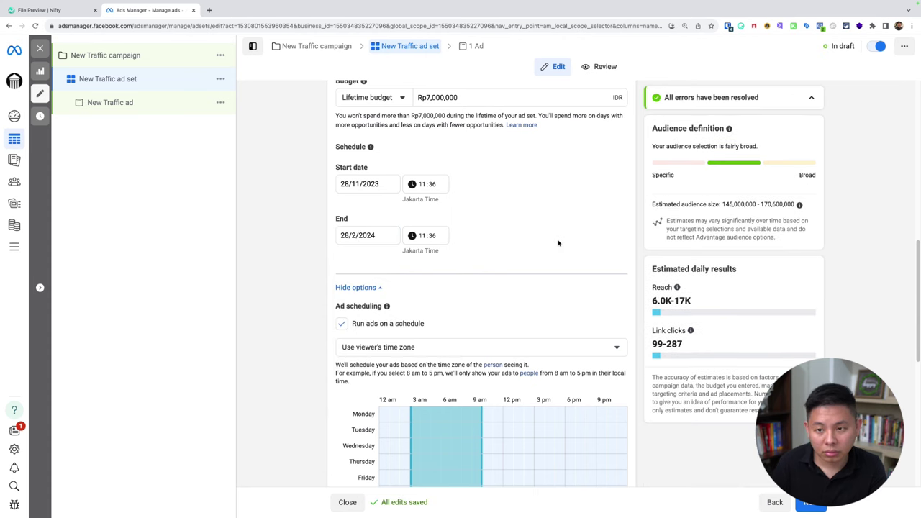
{"action": "scroll", "coordinate": [557, 243], "scroll_direction": "down", "scroll_amount": 2}
{"action": "scroll", "coordinate": [558, 243], "scroll_direction": "up", "scroll_amount": 2}
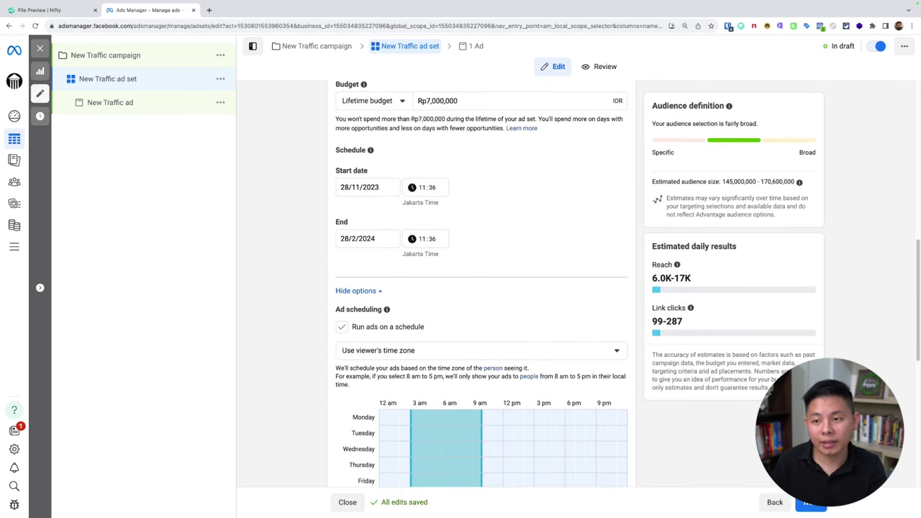